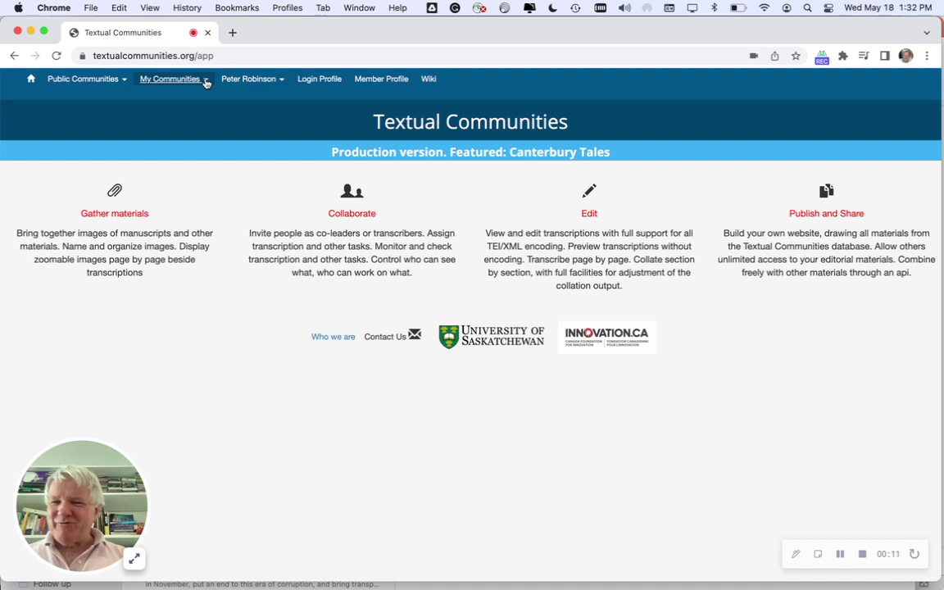
Step: Check the accounts linked to the login profile and close the overview
left_click(205, 82)
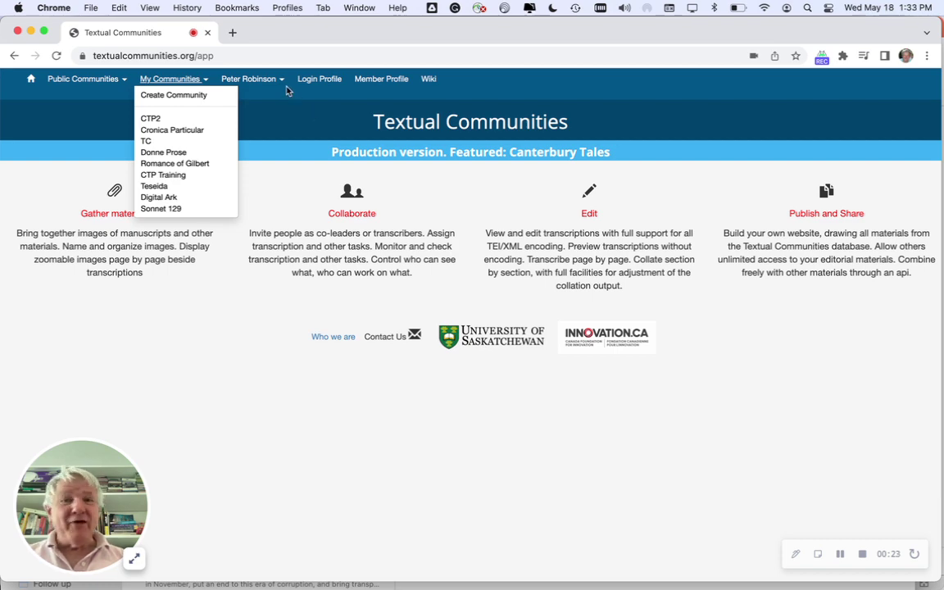
left_click(331, 96)
left_click(322, 80)
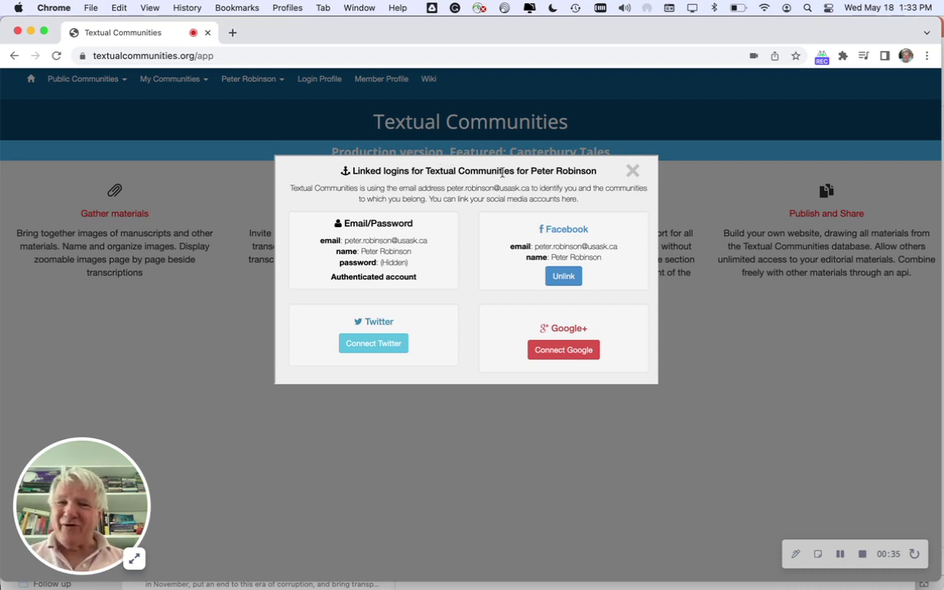
left_click(633, 173)
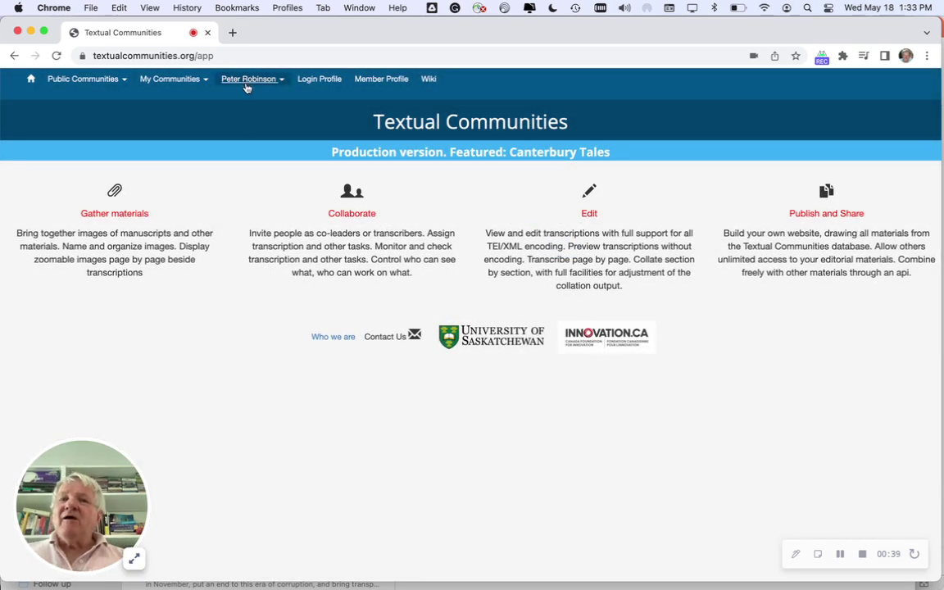
Step: Open the Sonnet 129 community and view page 1 of the 1640 document and page 795 of Oxford2005
left_click(202, 80)
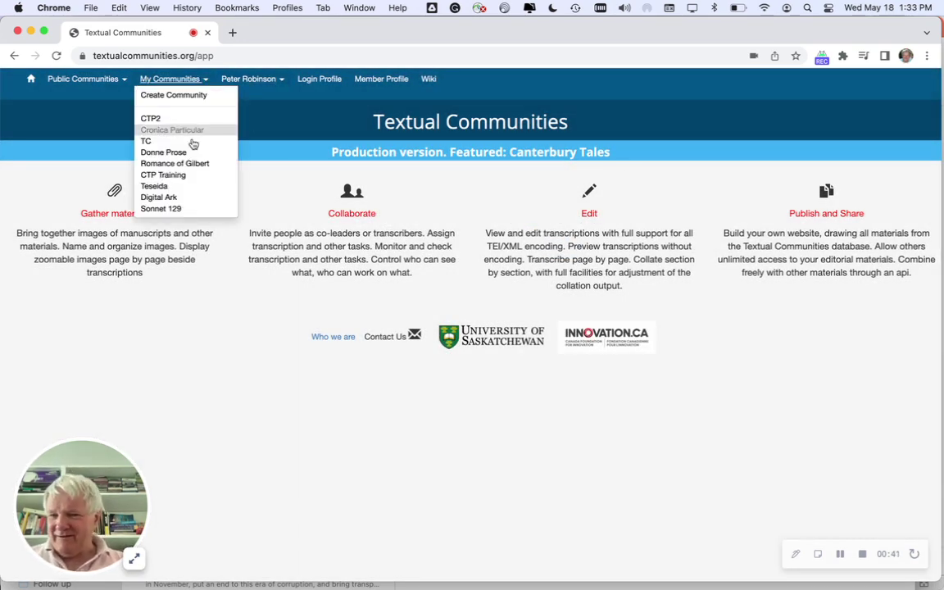
left_click(182, 211)
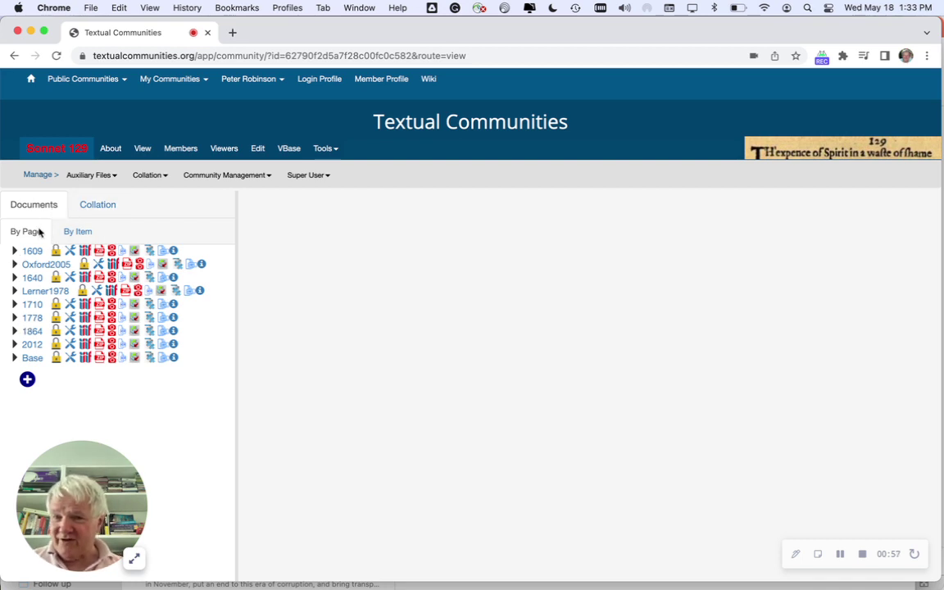
left_click(15, 278)
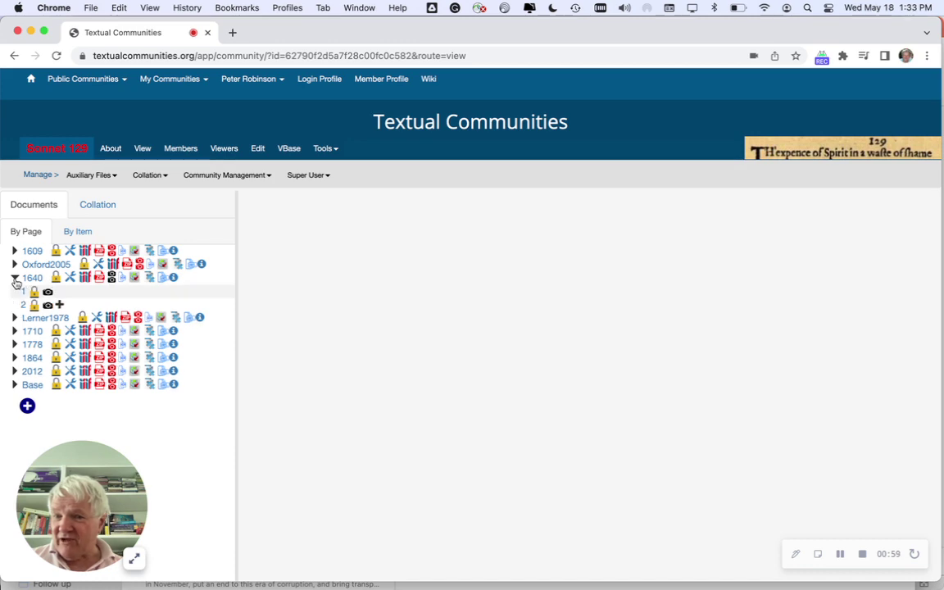
left_click(24, 292)
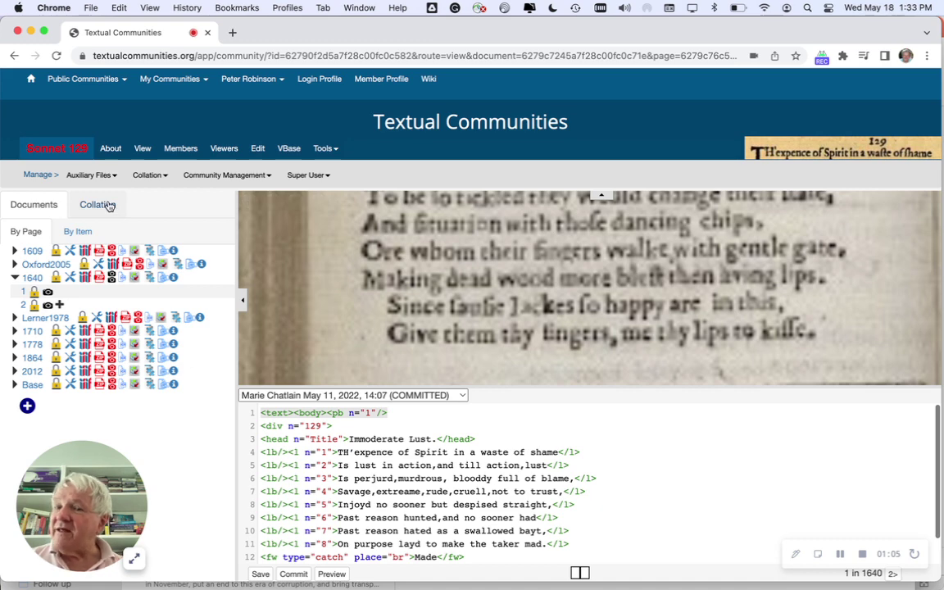
left_click(14, 264)
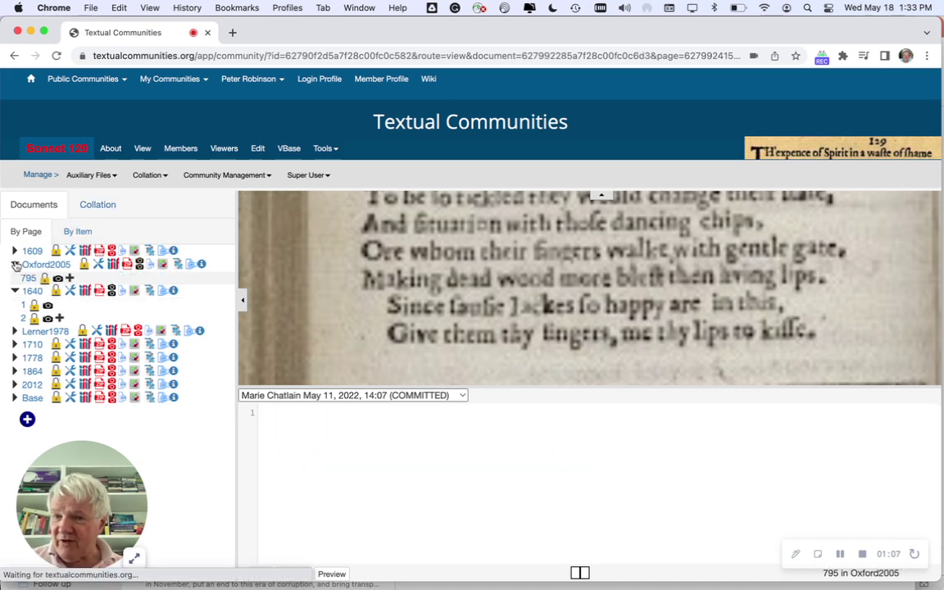
Step: Open the collation of line 1 of entity 129 in the Regulariser
left_click(95, 206)
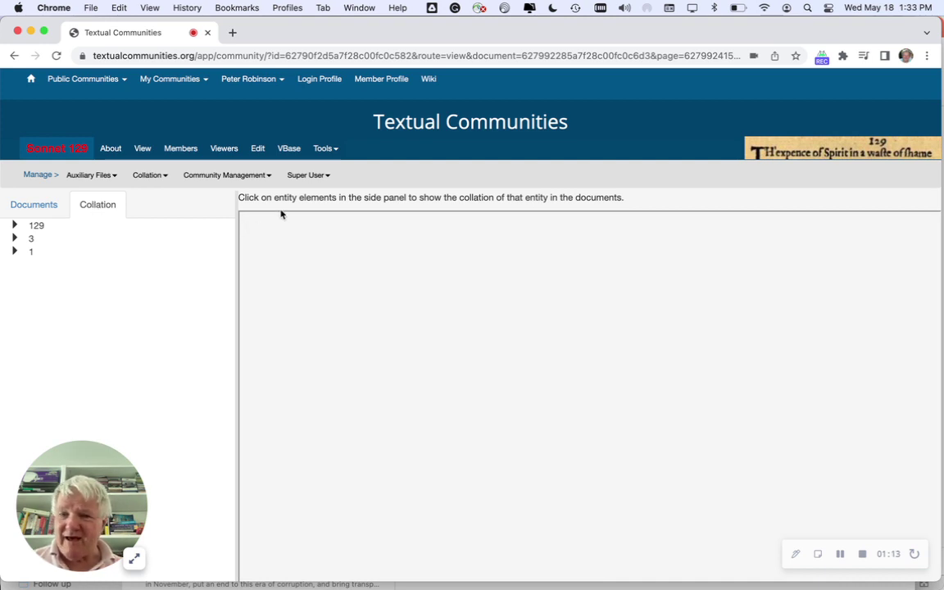
left_click(15, 227)
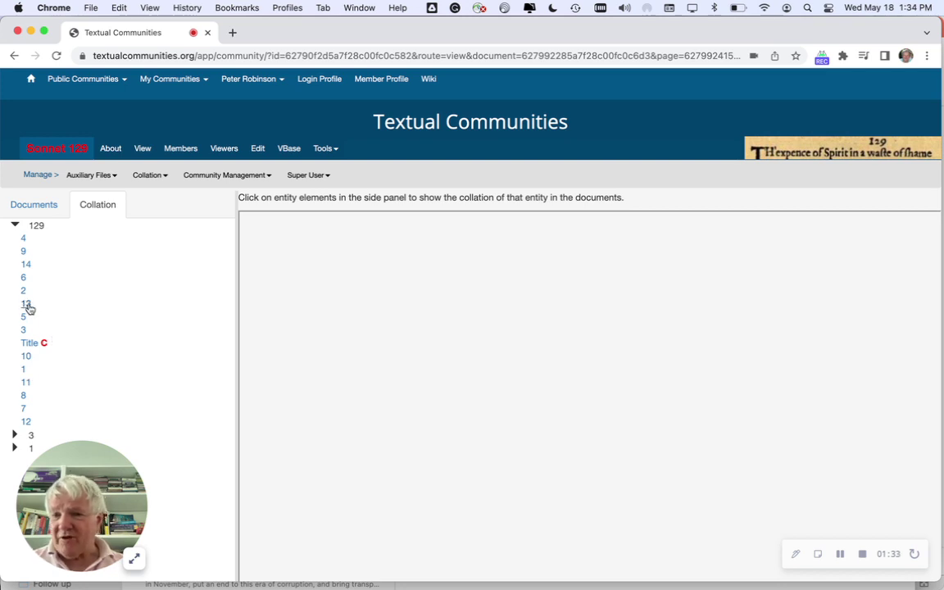
left_click(25, 371)
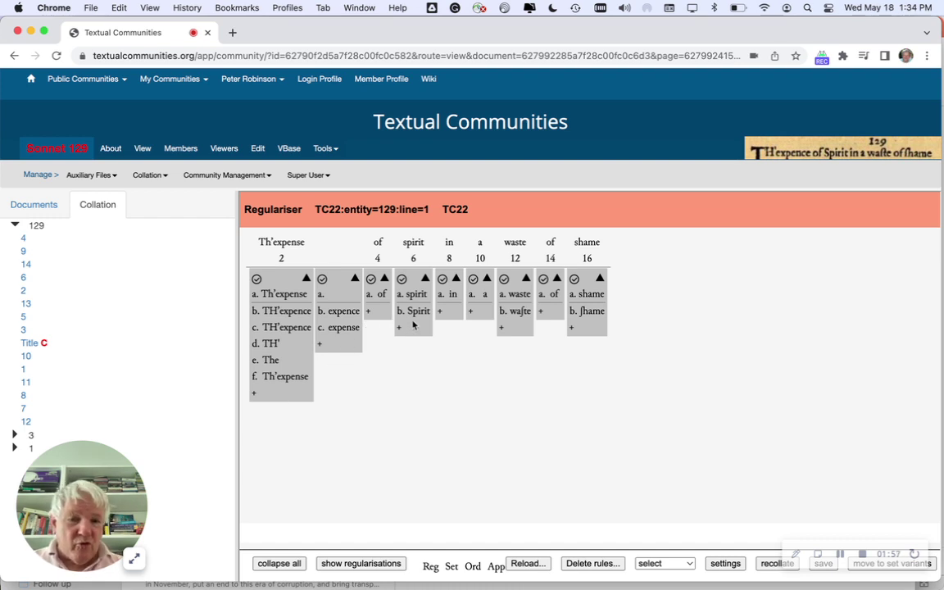
Step: Regularise Spirit to spirit, waſte to waste and ſhame to shame, with the scope "This place, these wits"
mouse_move(416, 311)
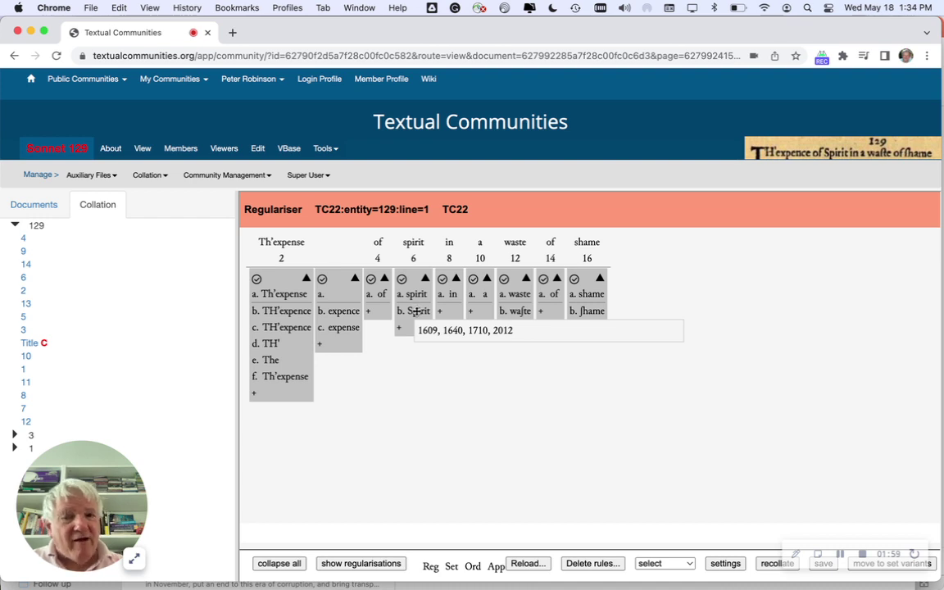
left_click_drag(416, 312, 411, 295)
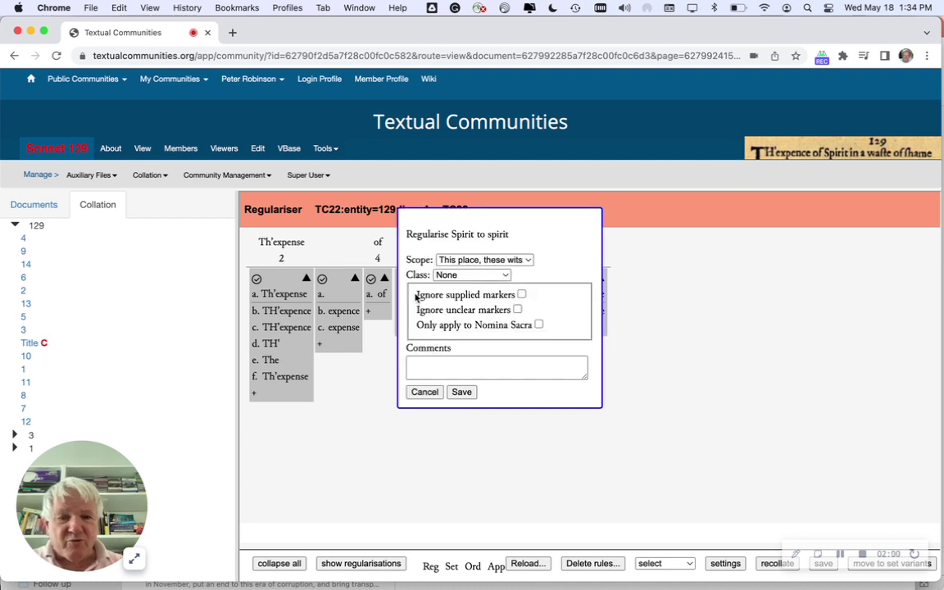
left_click(462, 393)
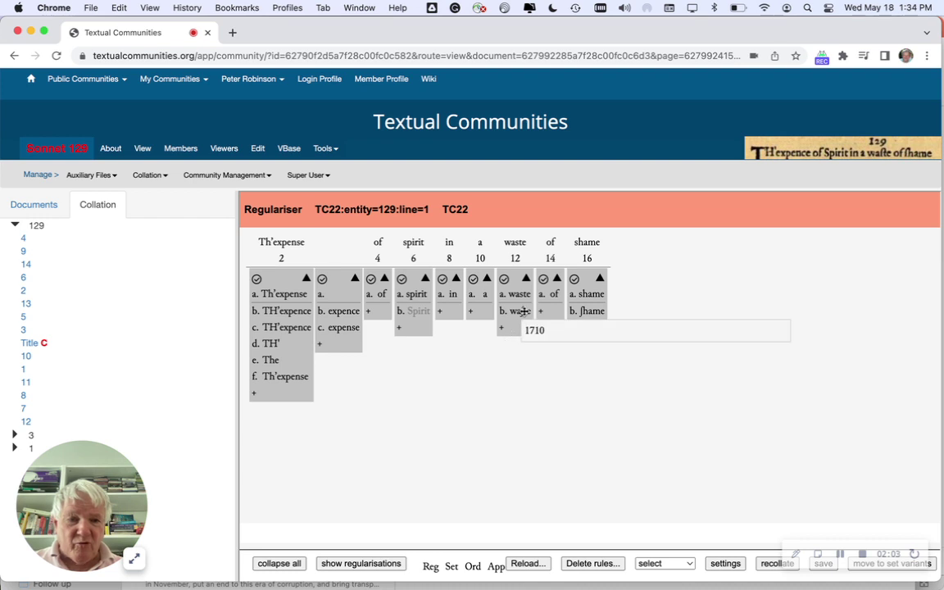
left_click_drag(515, 310, 522, 293)
left_click(563, 392)
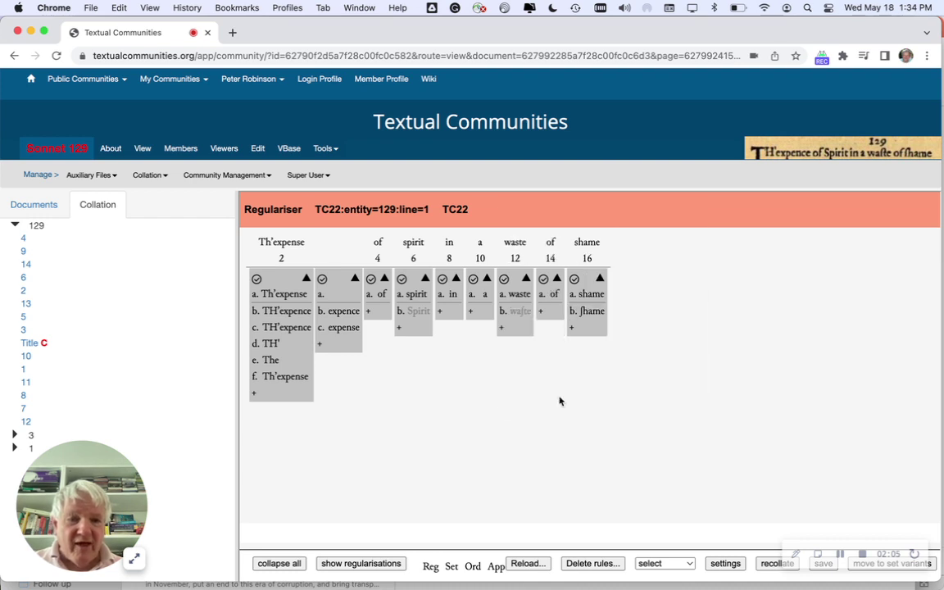
left_click_drag(590, 312, 590, 295)
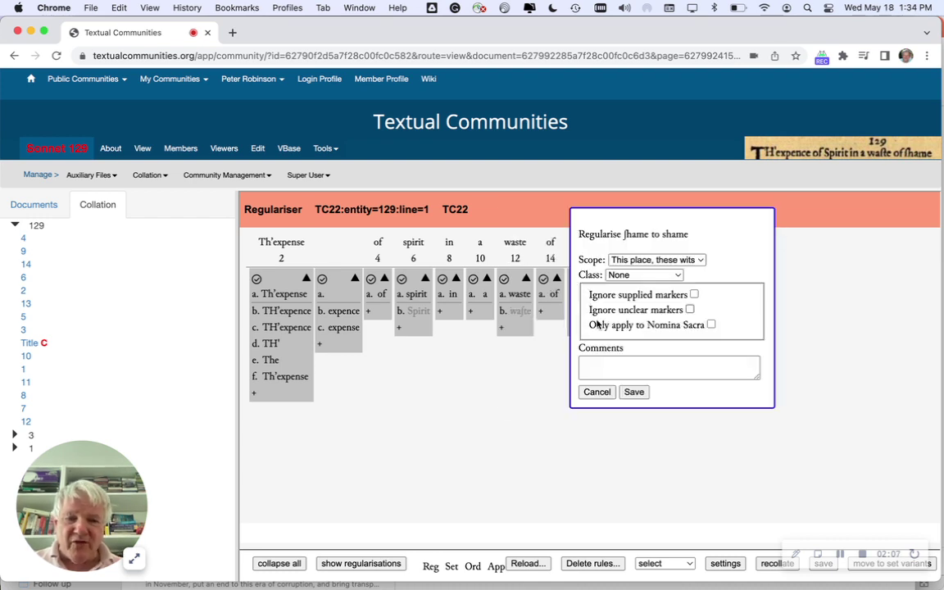
left_click(633, 392)
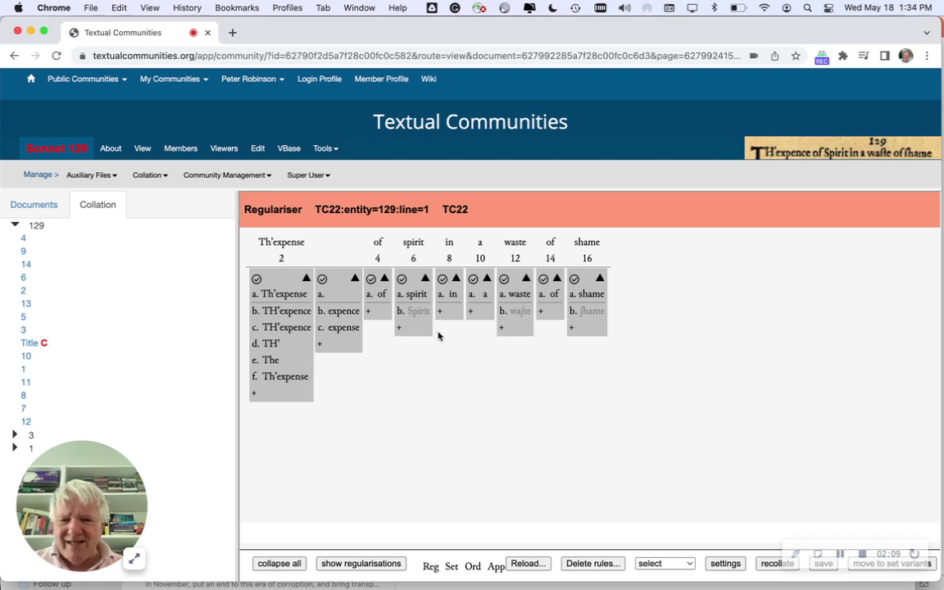
Step: Show the regularisations in the collation of line 1 and recollate it
mouse_move(419, 310)
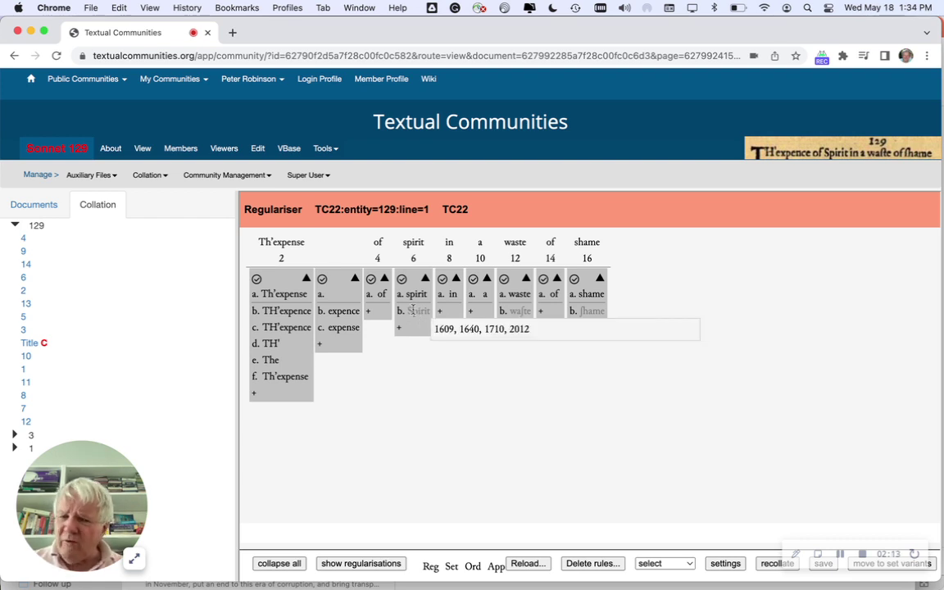
right_click(413, 311)
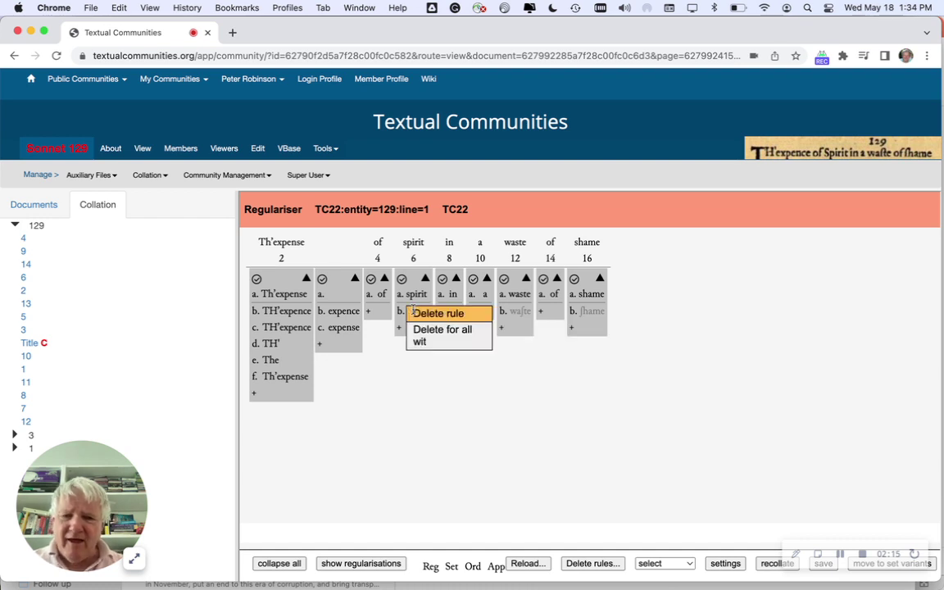
left_click(401, 366)
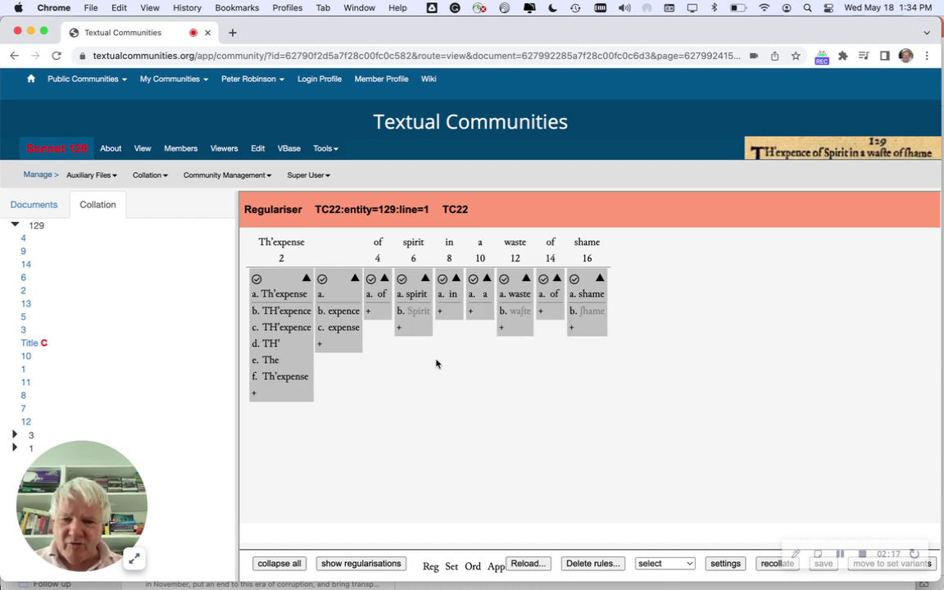
mouse_move(424, 311)
left_click(366, 564)
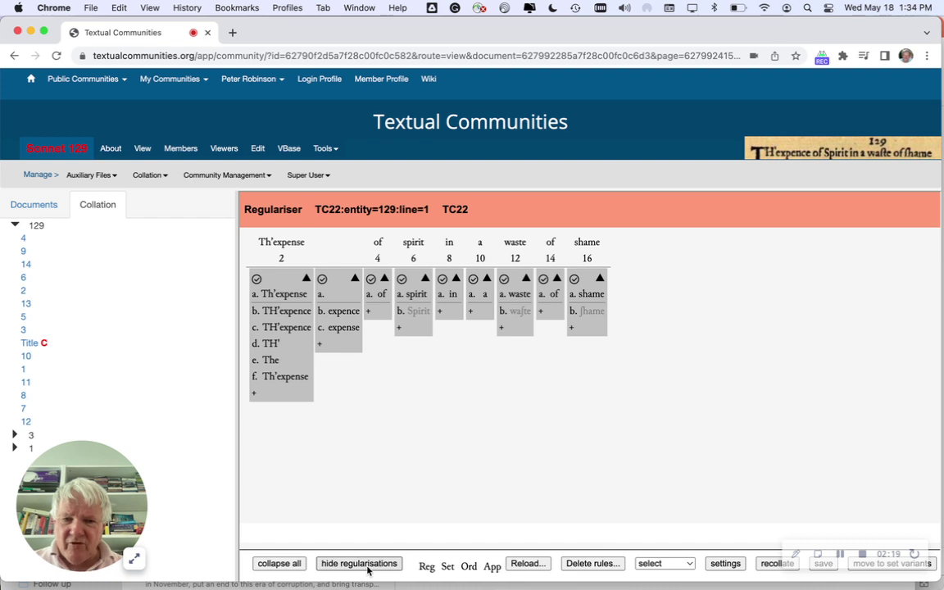
left_click(777, 564)
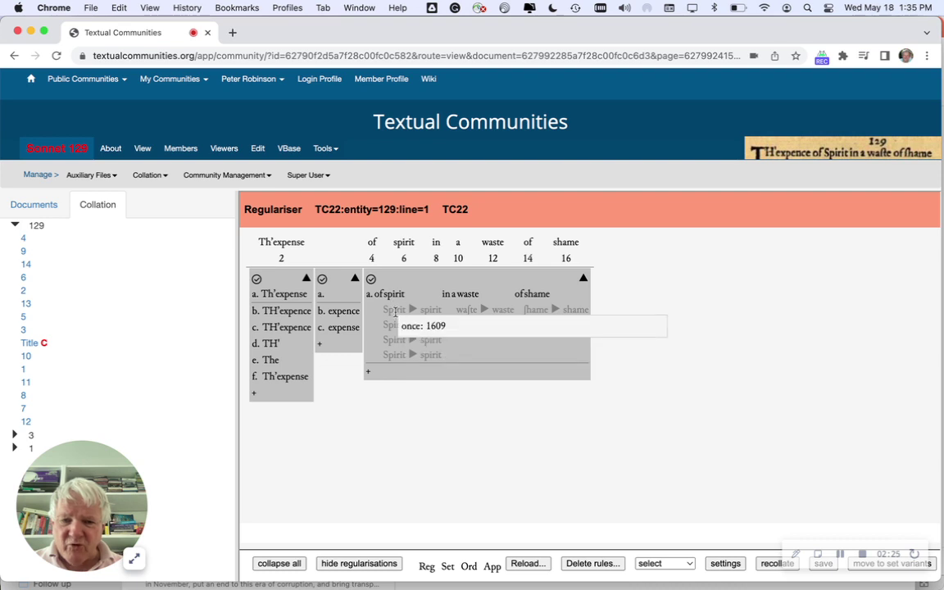
Step: Delete the regularisation of Spirit to spirit for all witnesses and recollate line 1
right_click(395, 311)
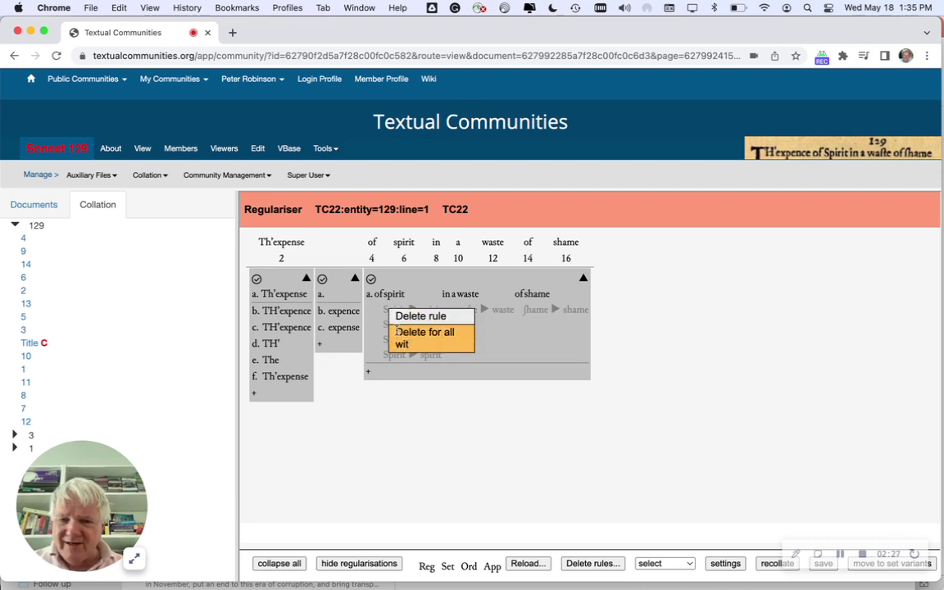
left_click(397, 331)
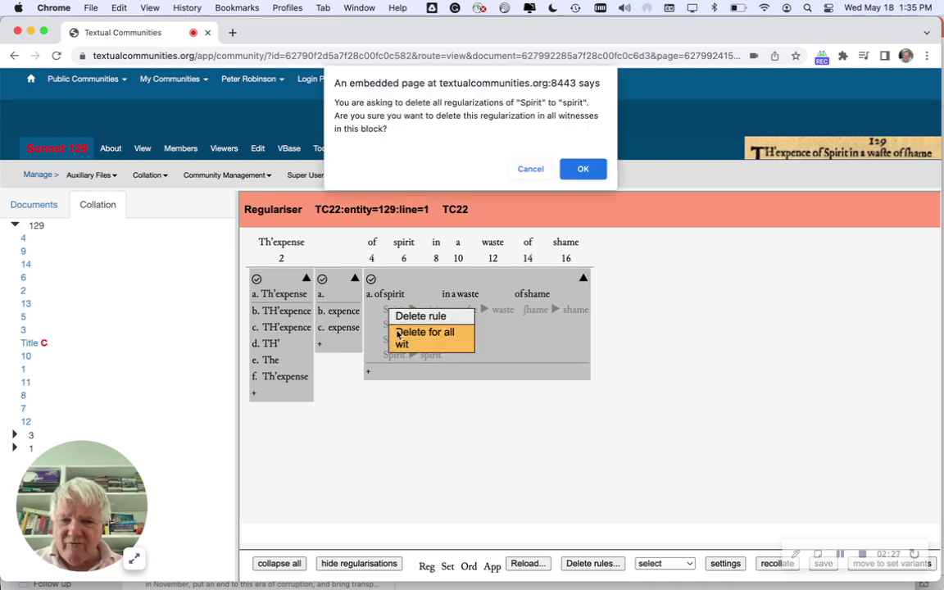
left_click(598, 167)
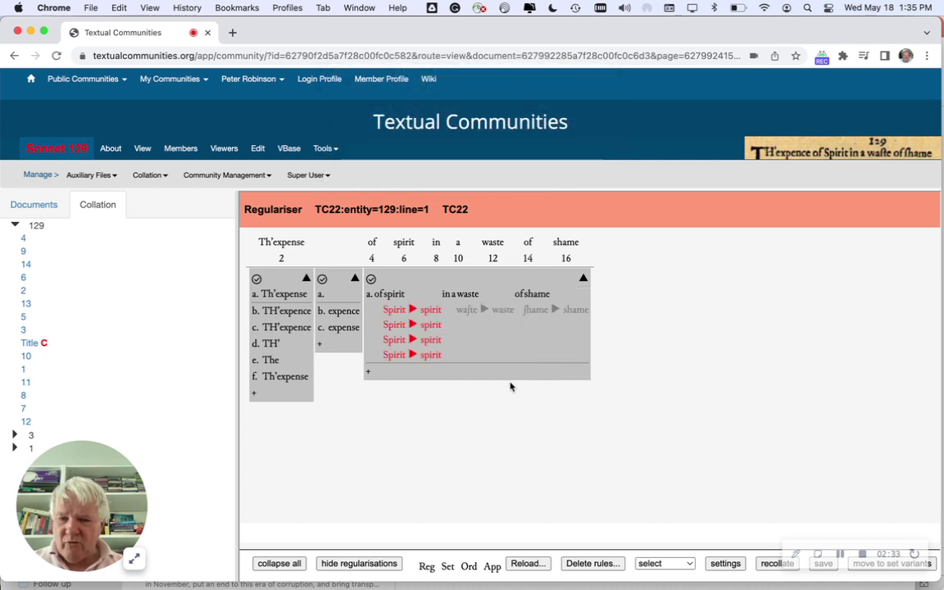
left_click(775, 564)
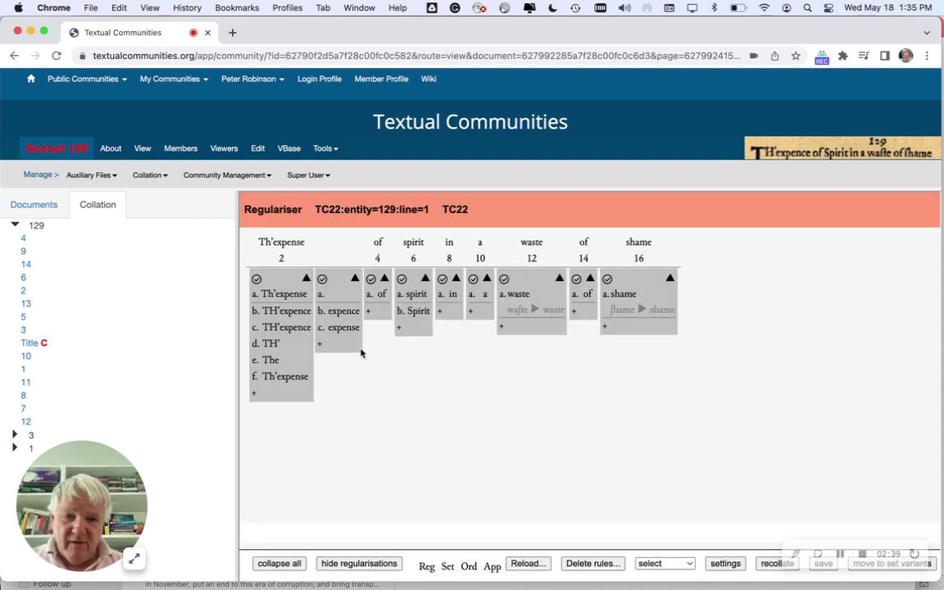
Step: Advance line 1 to the Set Variants stage and merge the expence/expense unit 3 into the Th'expense unit 2
mouse_move(341, 327)
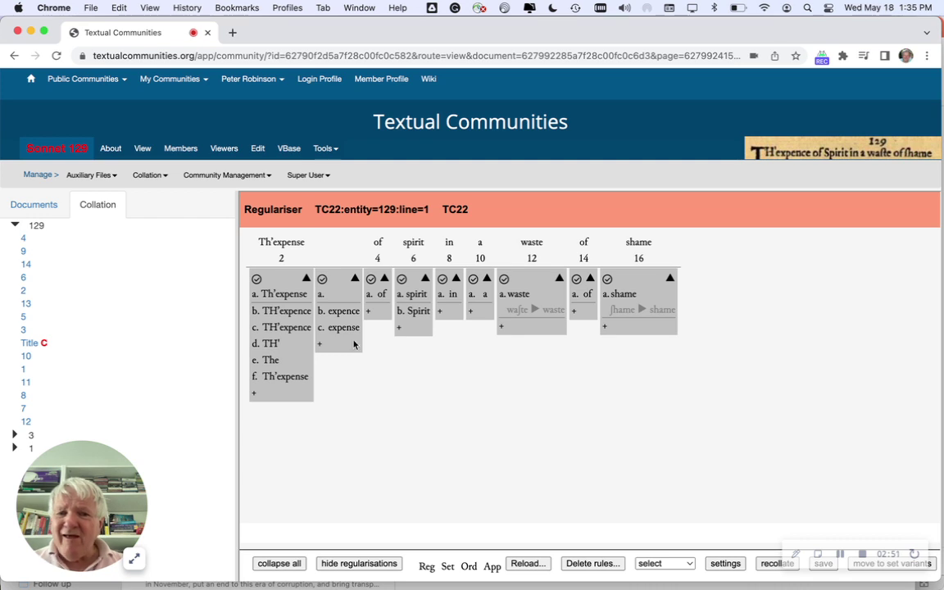
mouse_move(277, 353)
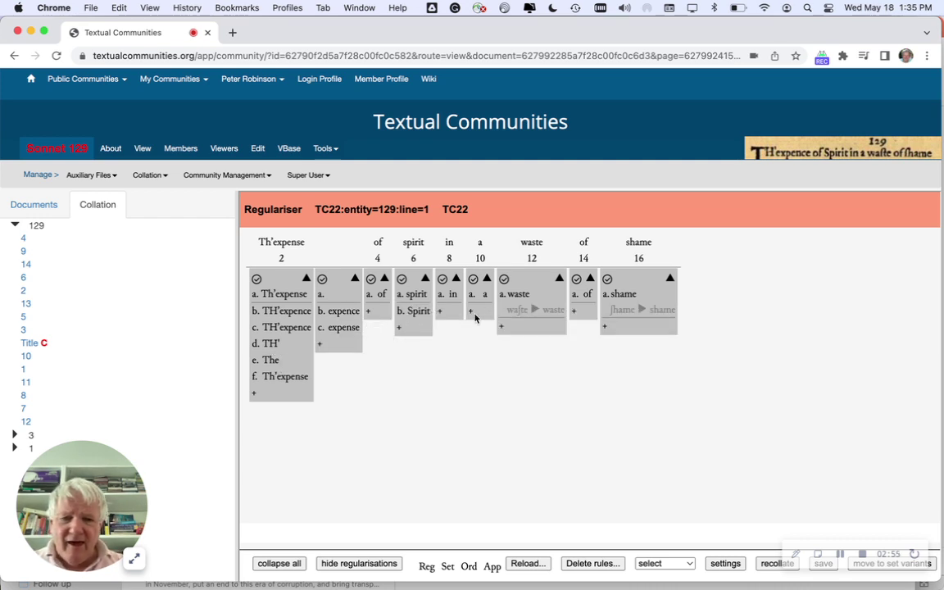
mouse_move(556, 309)
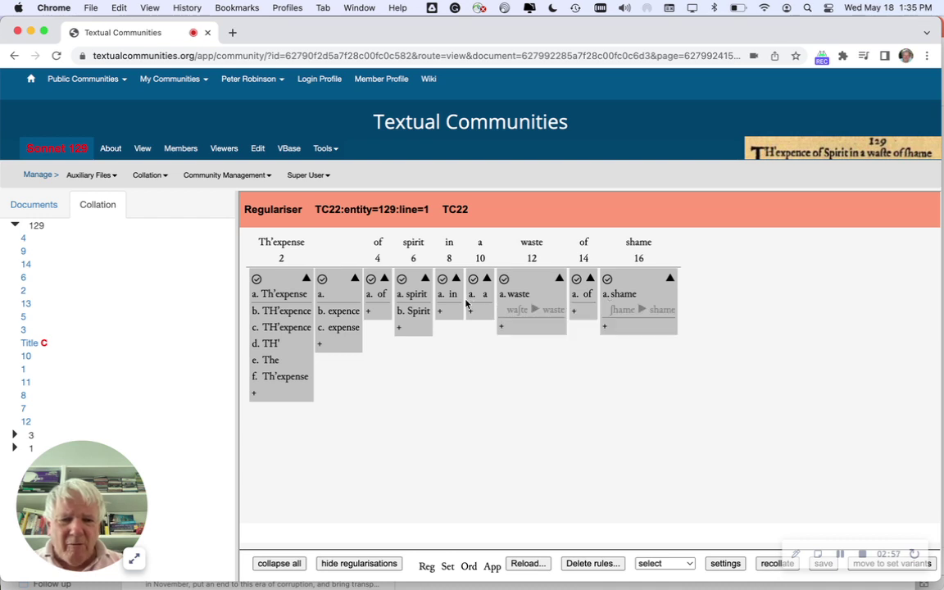
mouse_move(491, 305)
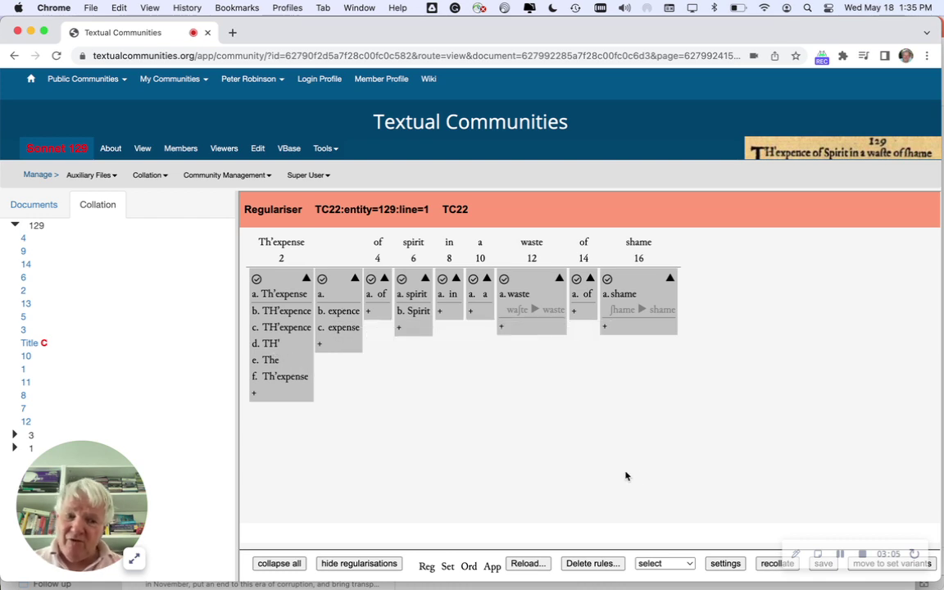
left_click(925, 564)
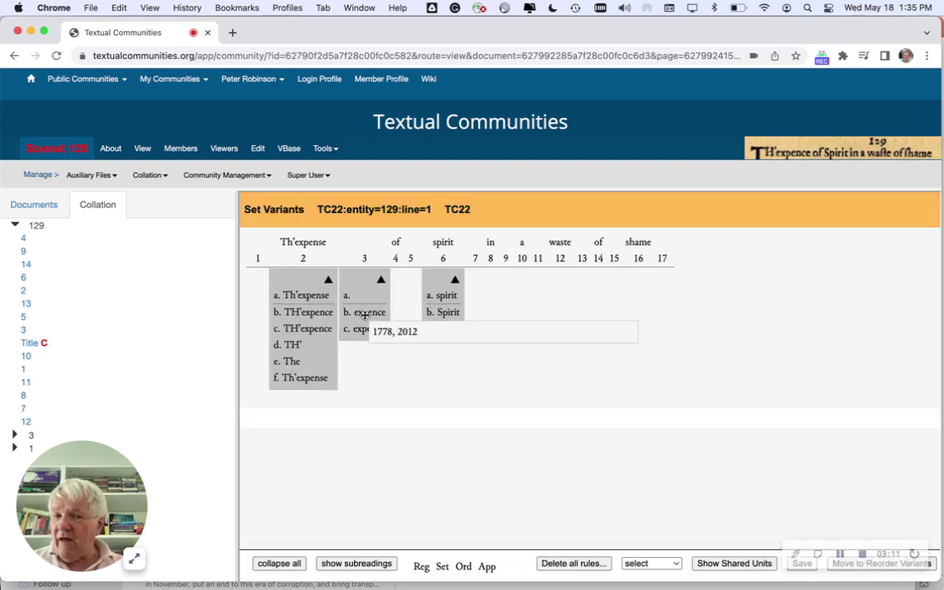
left_click_drag(376, 321, 308, 325)
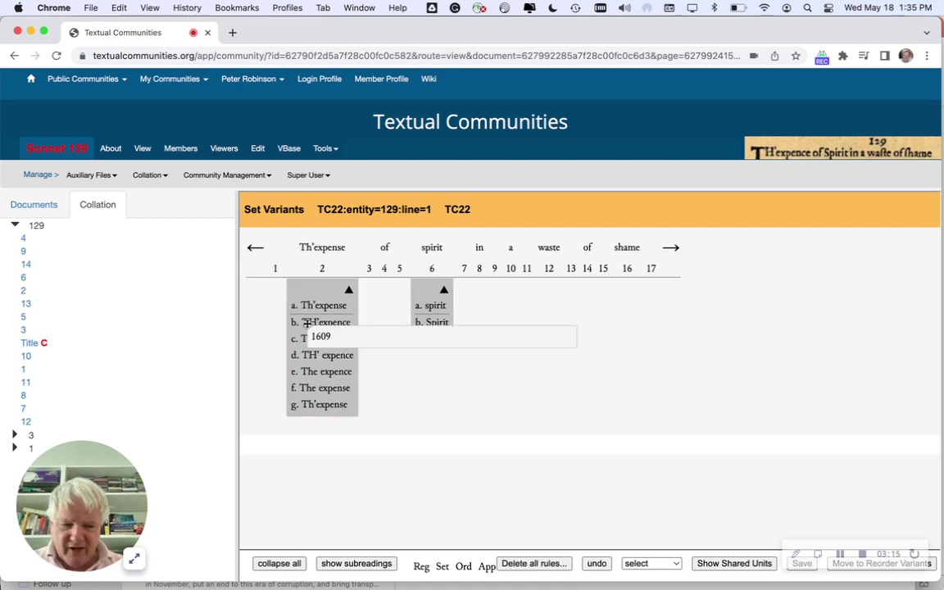
Step: Show the shared units of line 1 alongside the variant units, comparing the display with and without them
left_click(737, 564)
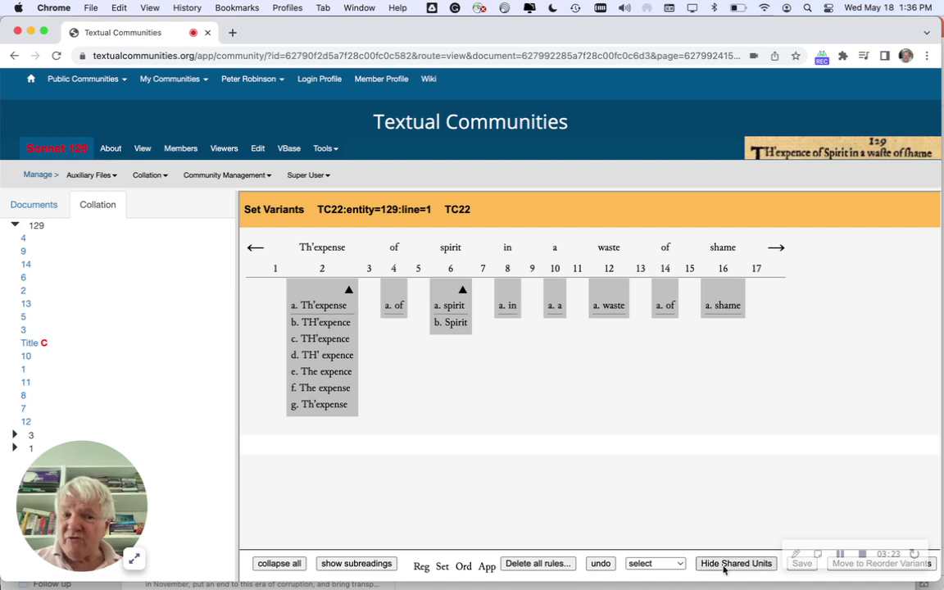
mouse_move(443, 323)
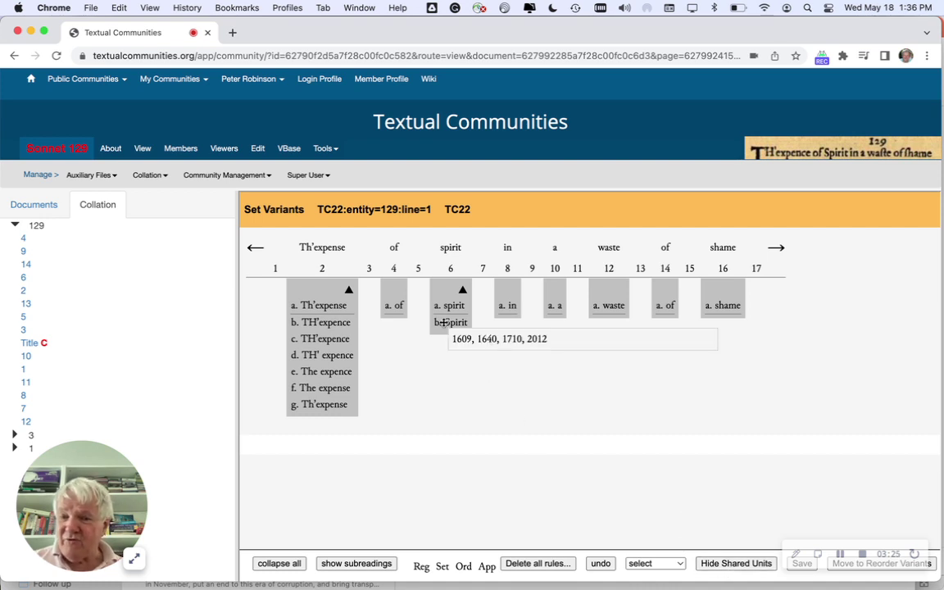
left_click(737, 564)
left_click(737, 564)
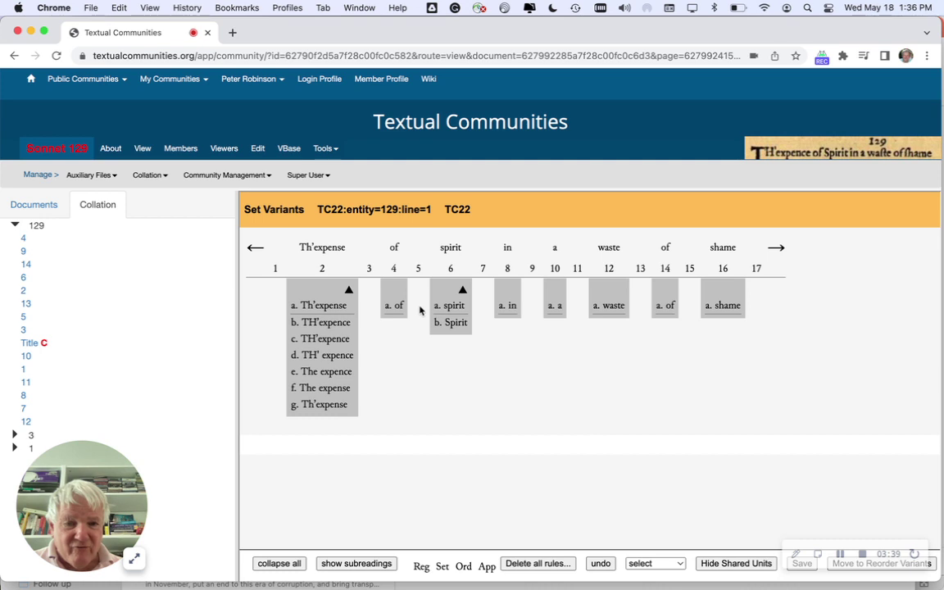
Step: Merge the units in, a, waste, of and shame into one unit, and combine the first of with spirit
mouse_move(441, 319)
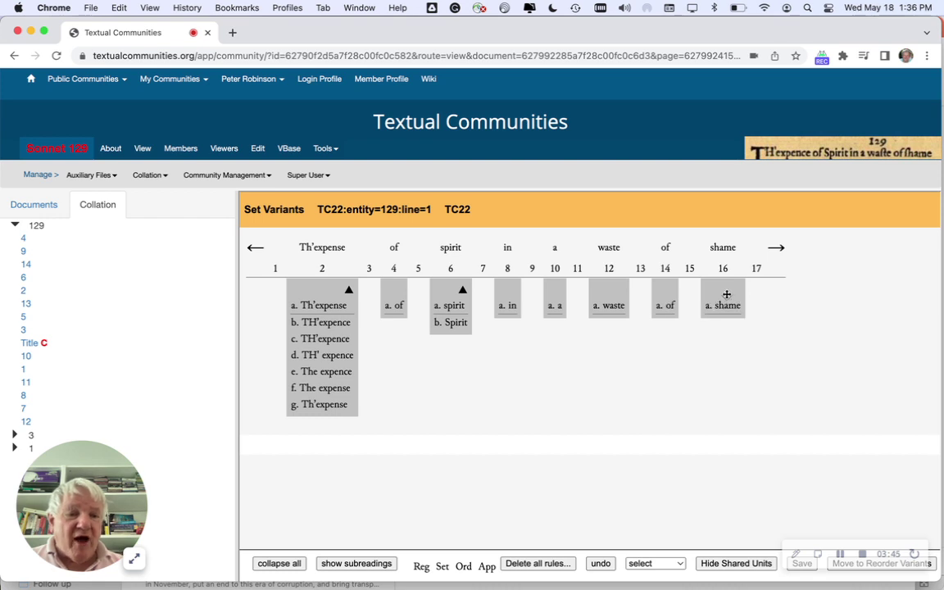
left_click_drag(726, 294, 569, 314)
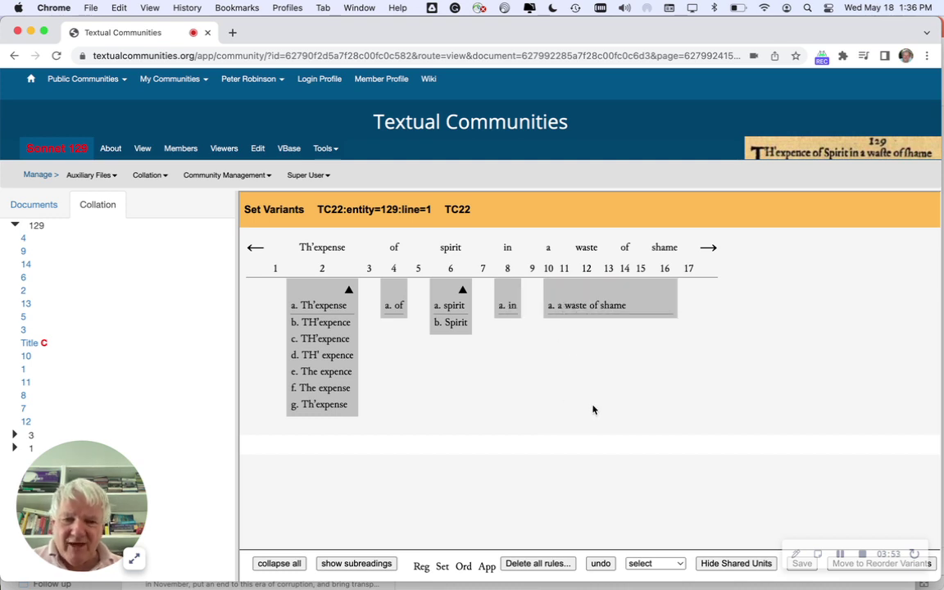
left_click_drag(597, 307, 569, 306)
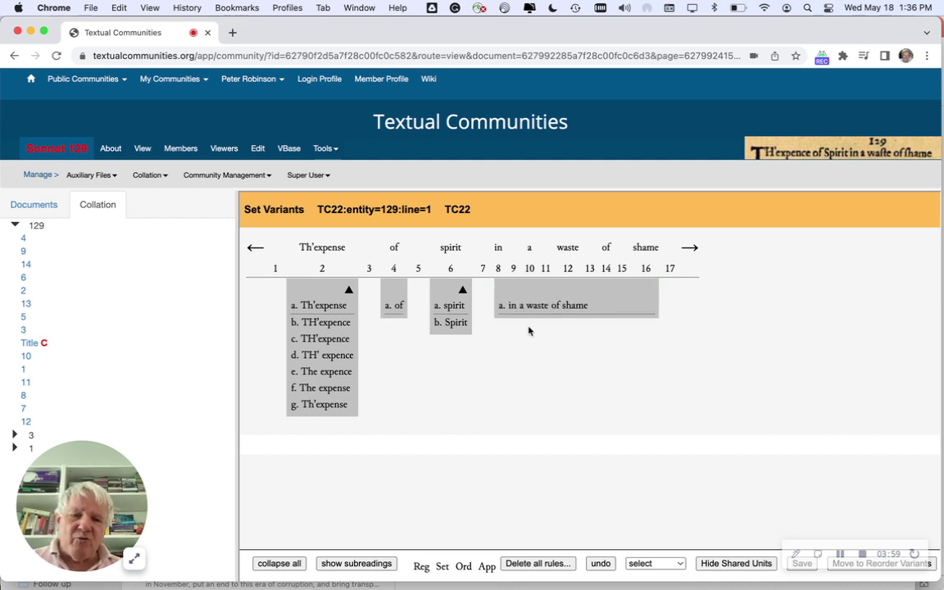
mouse_move(534, 306)
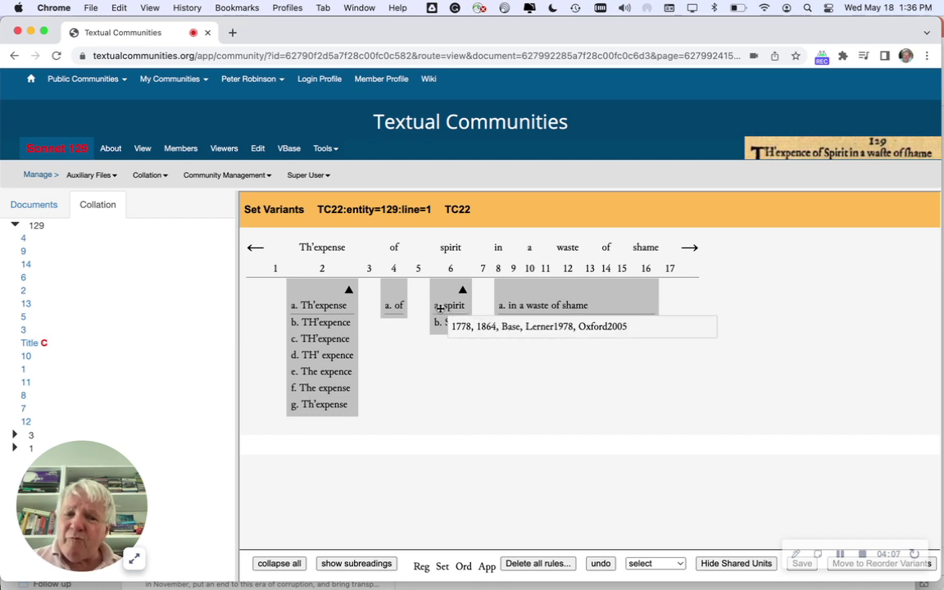
left_click_drag(395, 297, 449, 298)
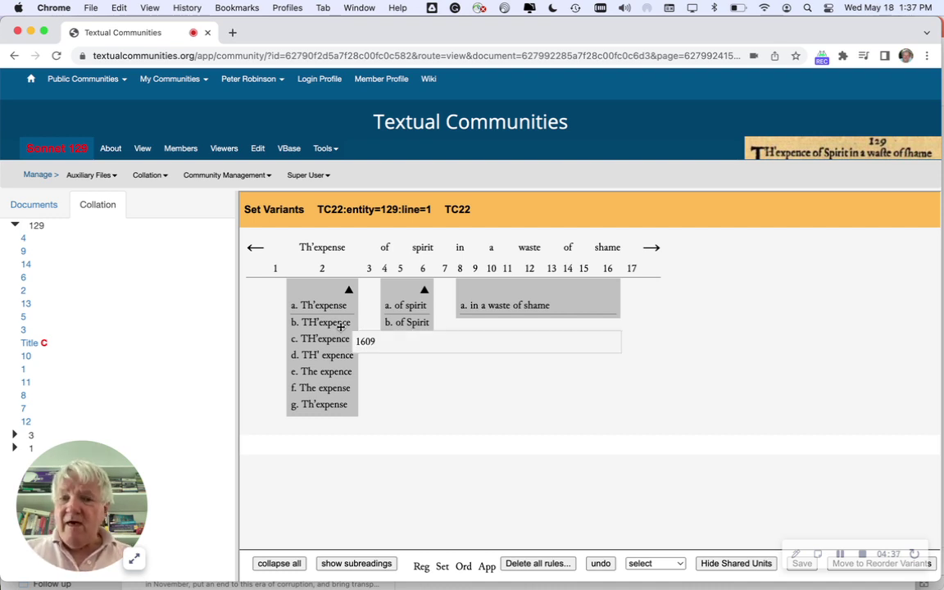
Step: Check the witnesses of the Th'expense unit's readings and split the unit into separate readings
mouse_move(334, 367)
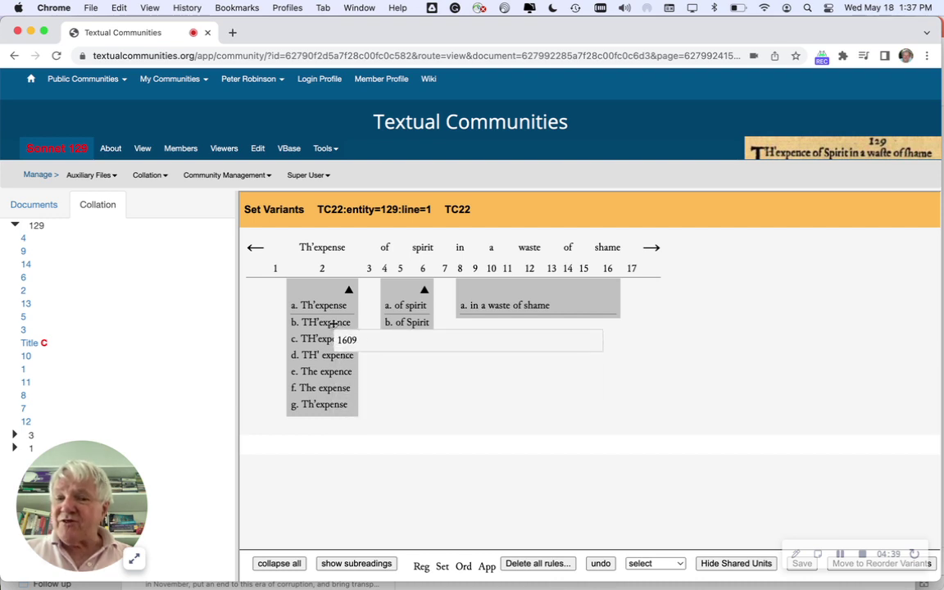
mouse_move(326, 306)
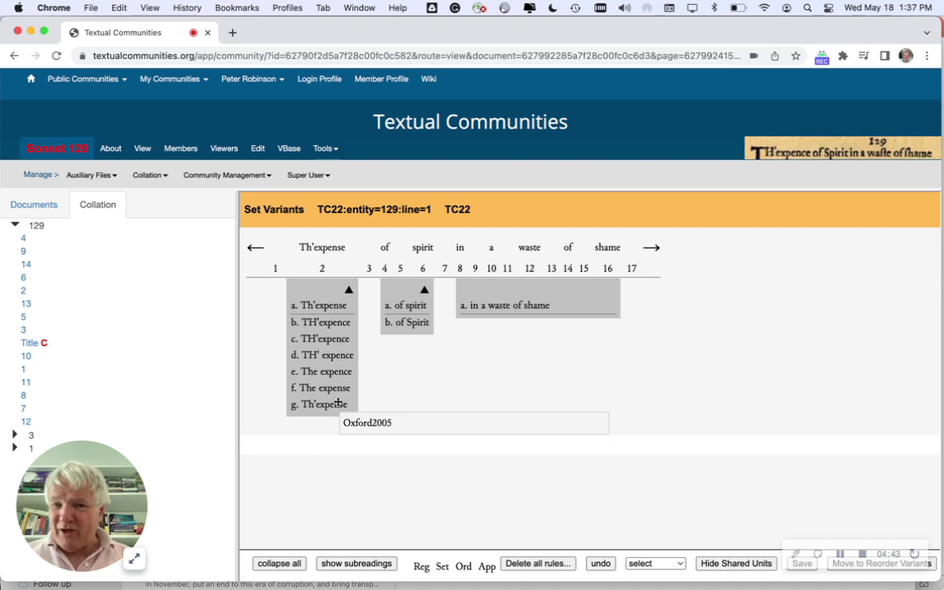
mouse_move(323, 325)
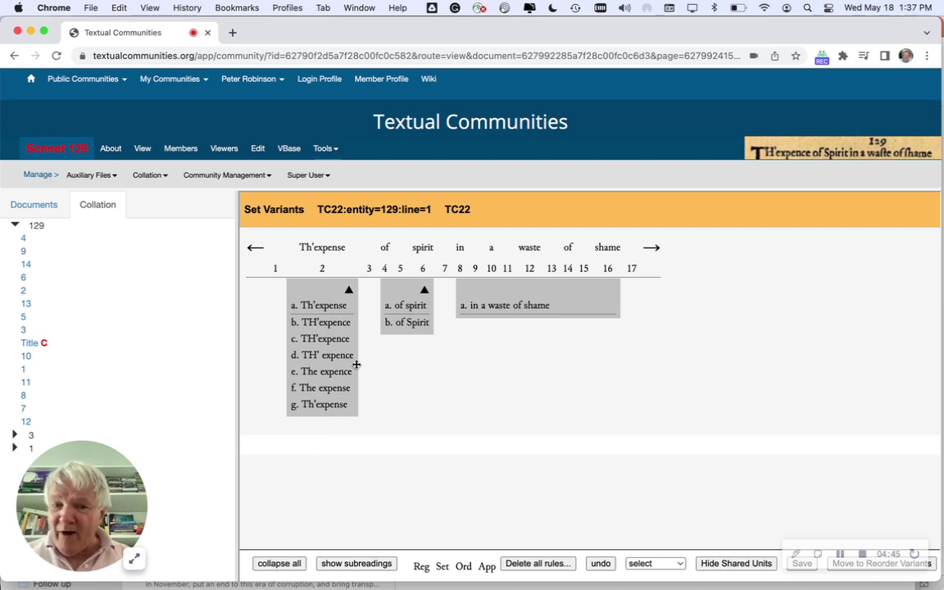
right_click(331, 329)
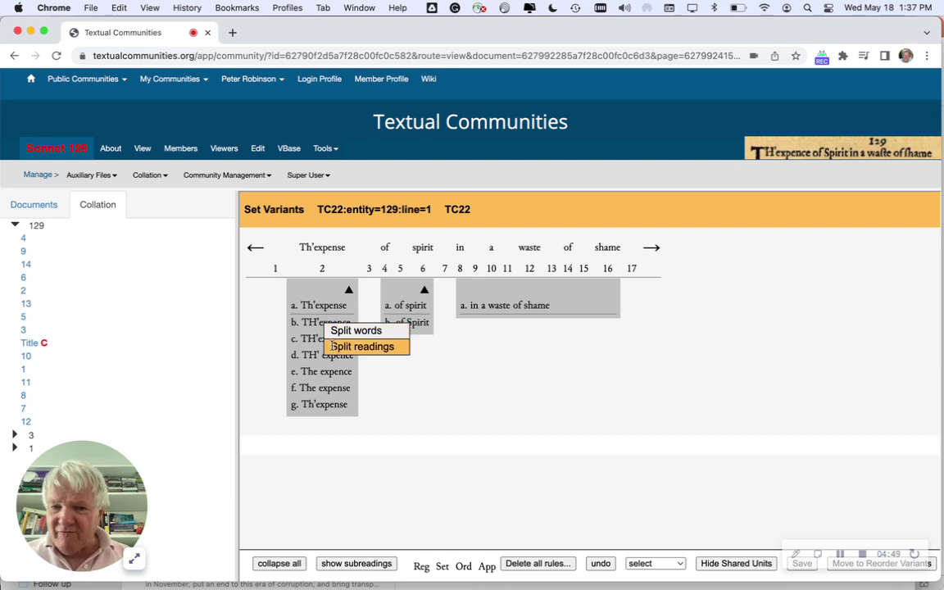
left_click(332, 346)
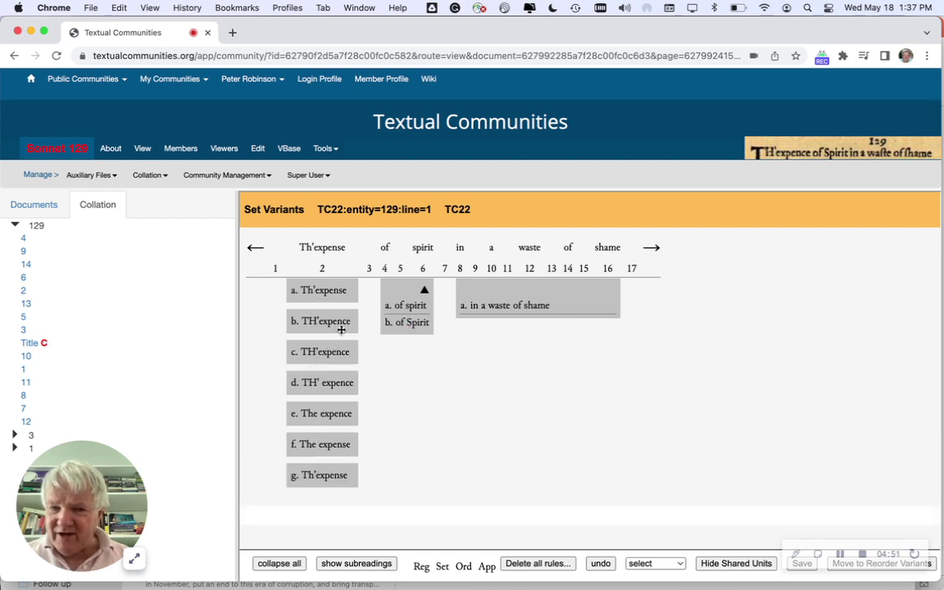
Step: Mark reading b, TH'expence, in the Th'expense unit as regularised with parent reading a
right_click(336, 325)
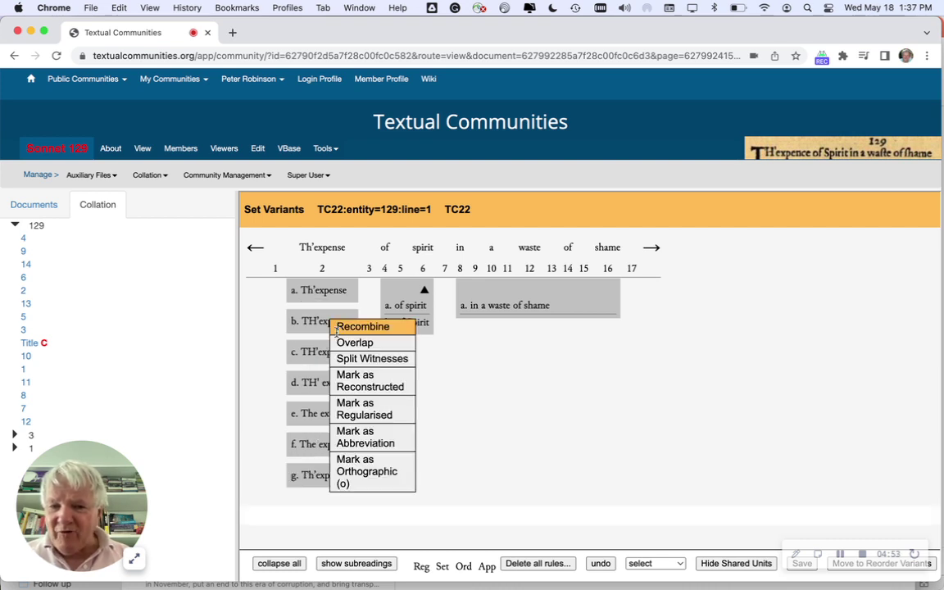
left_click(351, 401)
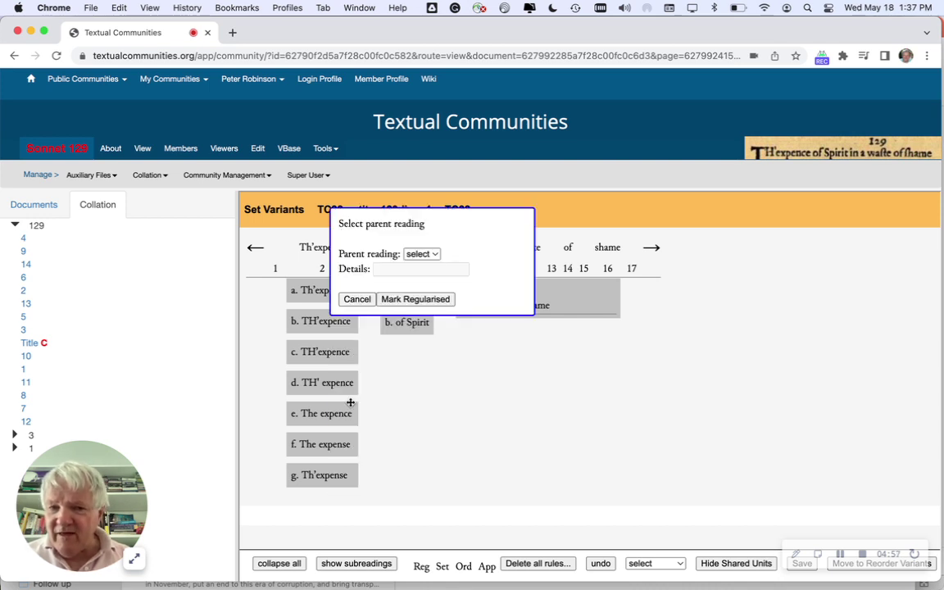
left_click(423, 253)
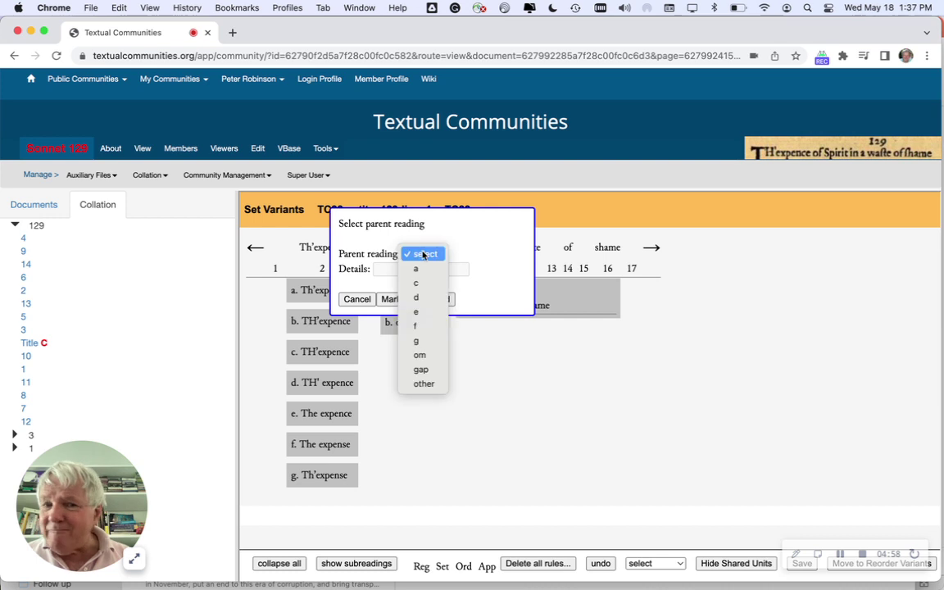
left_click(423, 269)
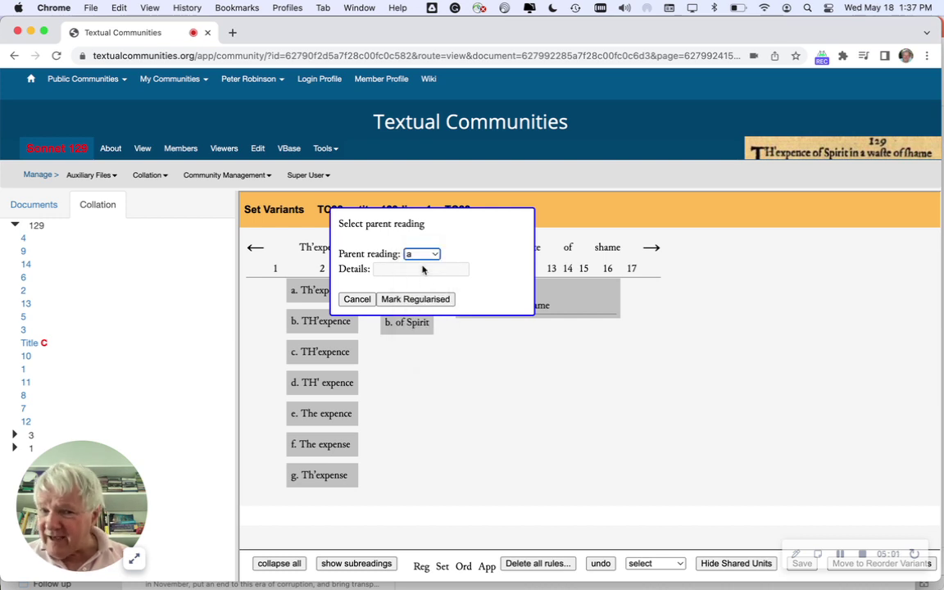
left_click(414, 299)
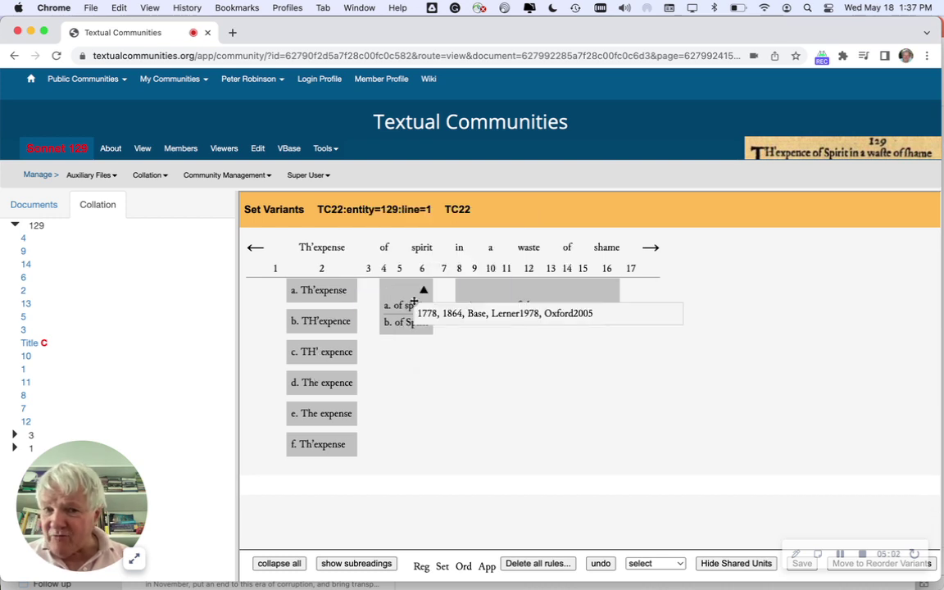
right_click(338, 322)
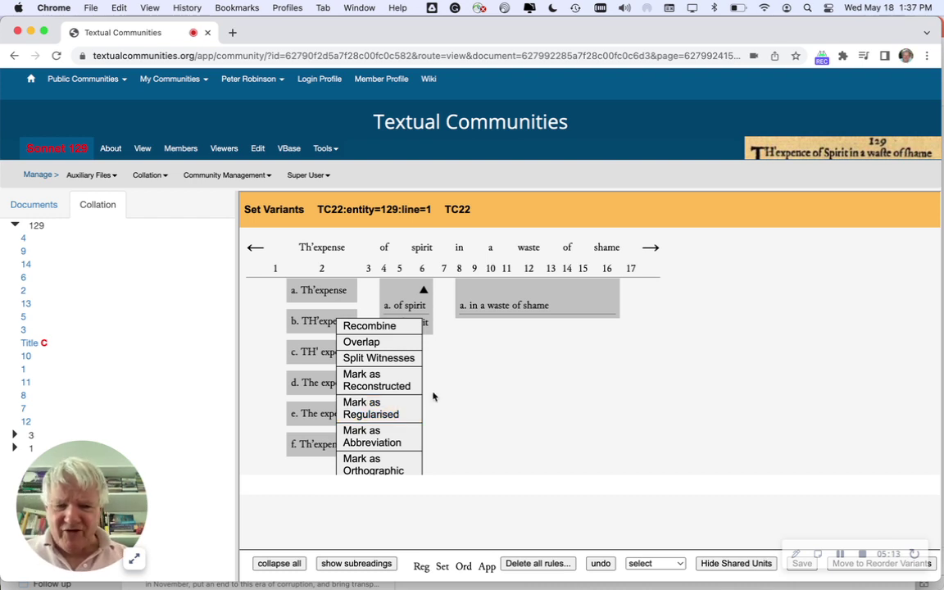
left_click(510, 395)
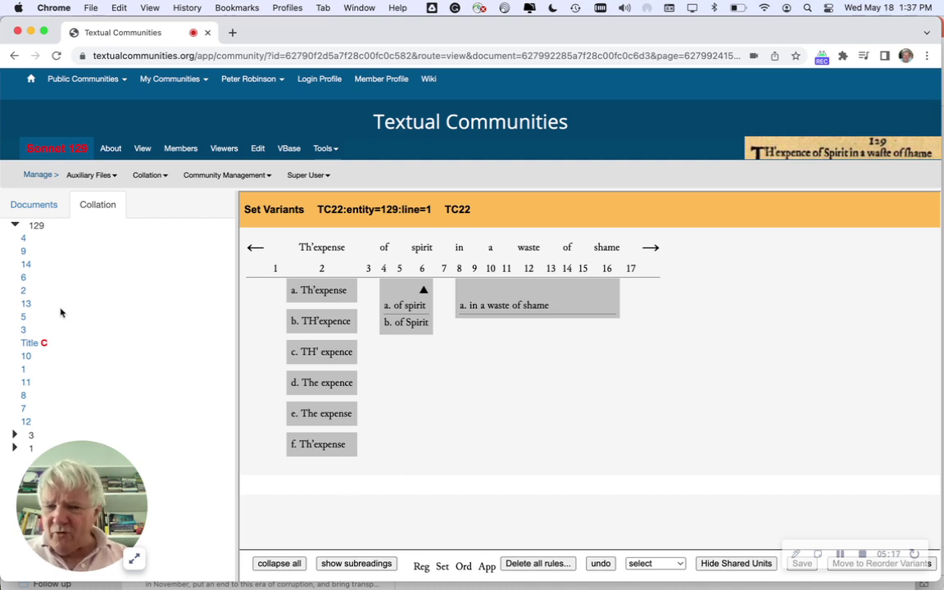
Step: Reopen line 1 in the Regulariser, regularise both TH'expence readings and the variant Th'expense to the base Th'expense, and recollate
left_click(25, 373)
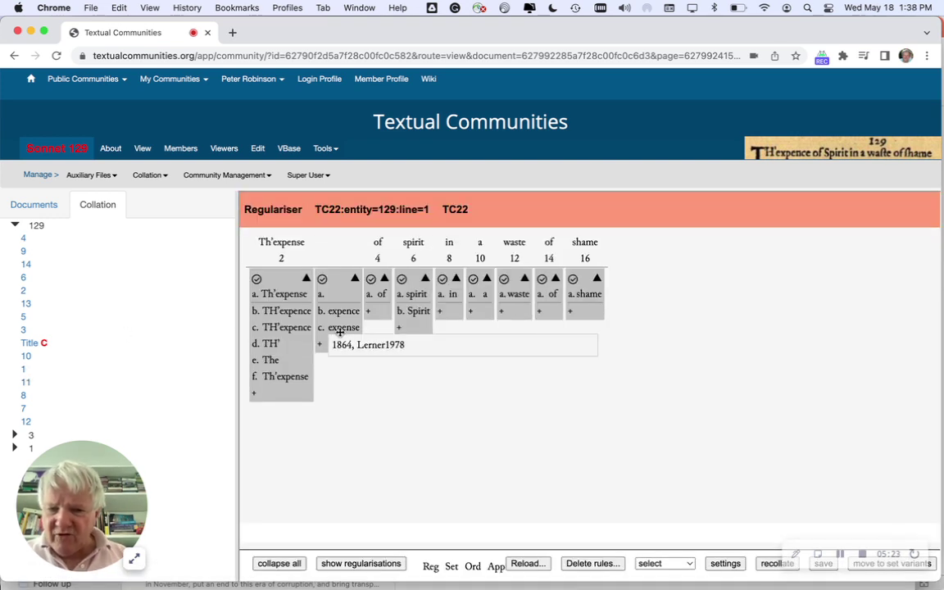
mouse_move(309, 318)
left_click_drag(303, 314, 279, 293)
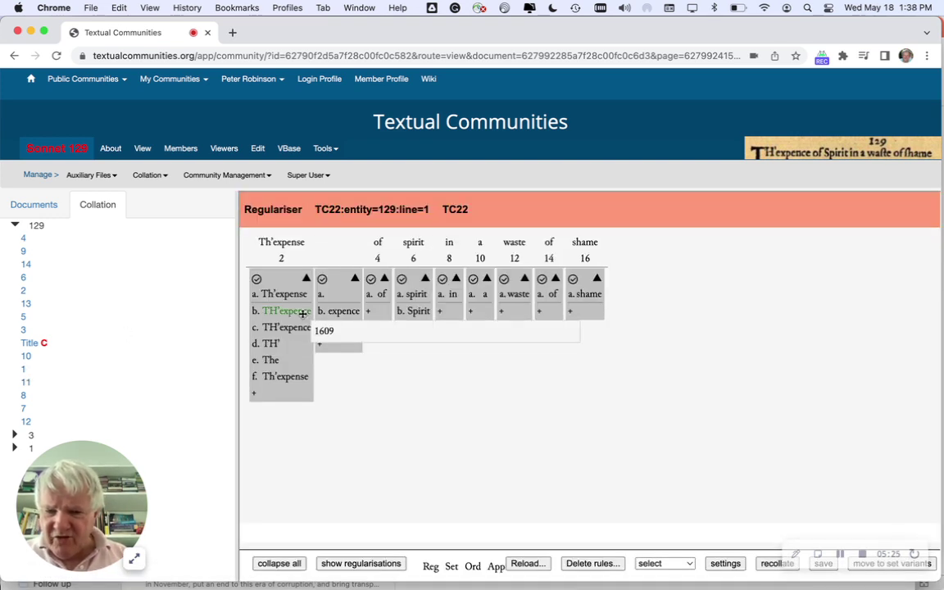
left_click_drag(303, 328, 279, 294)
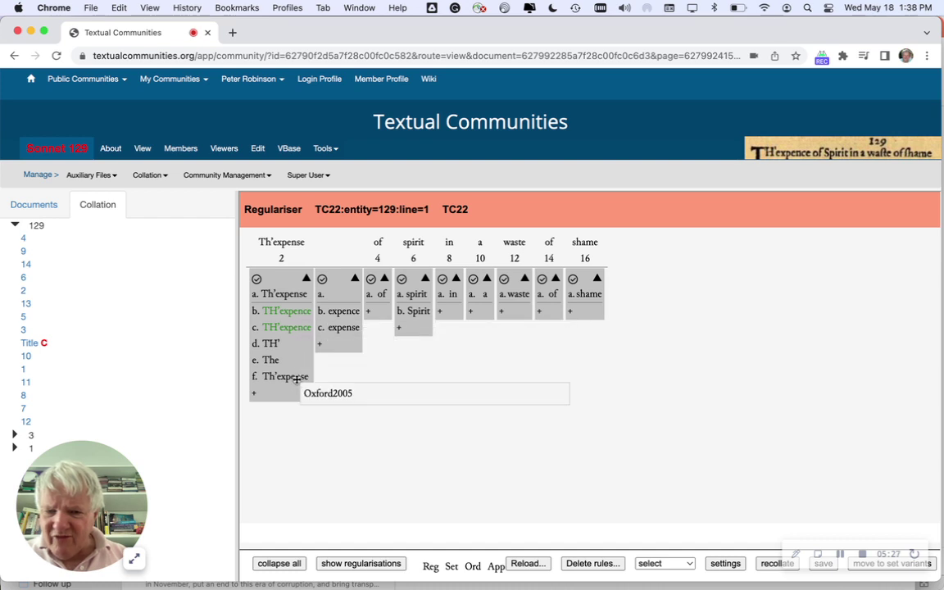
left_click_drag(299, 379, 279, 294)
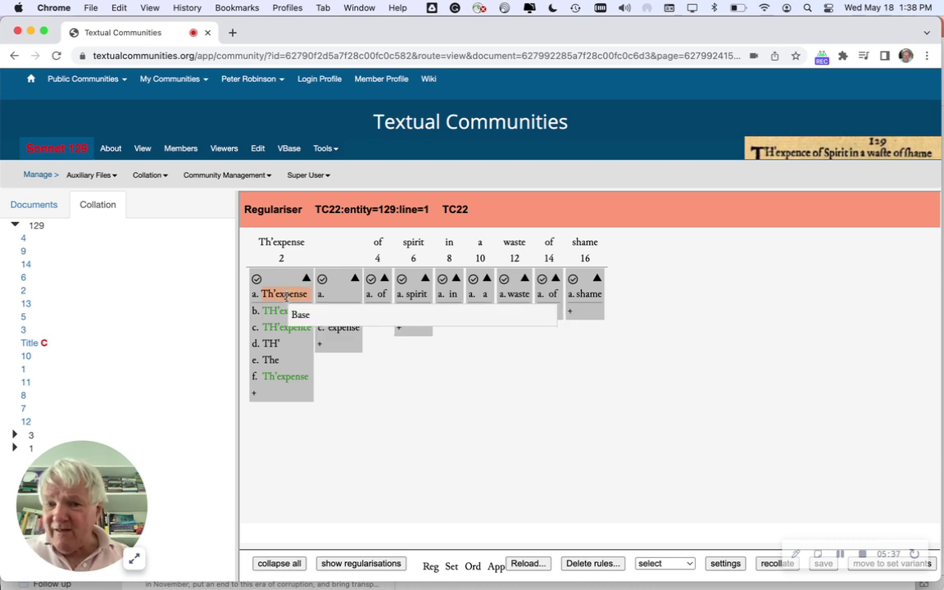
left_click(285, 296)
left_click(317, 405)
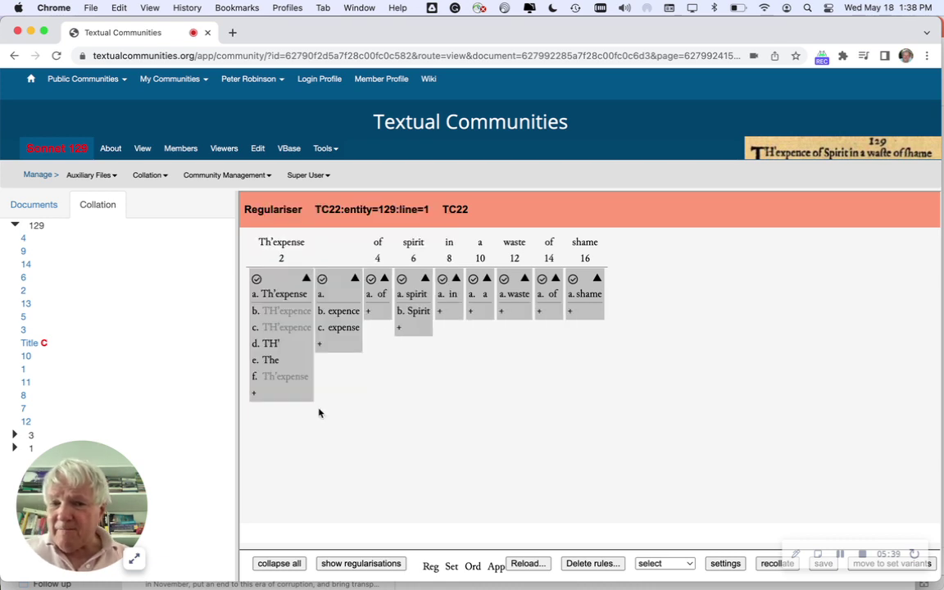
left_click(776, 565)
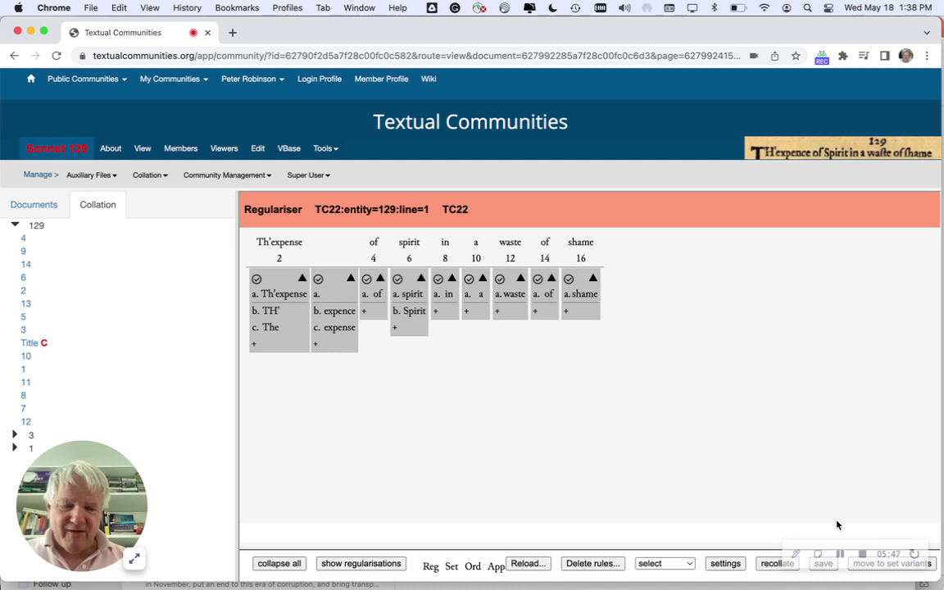
Step: Advance line 1 to Set Variants with shared units shown and merge the expence/expense unit 3 into unit 2
left_click(893, 564)
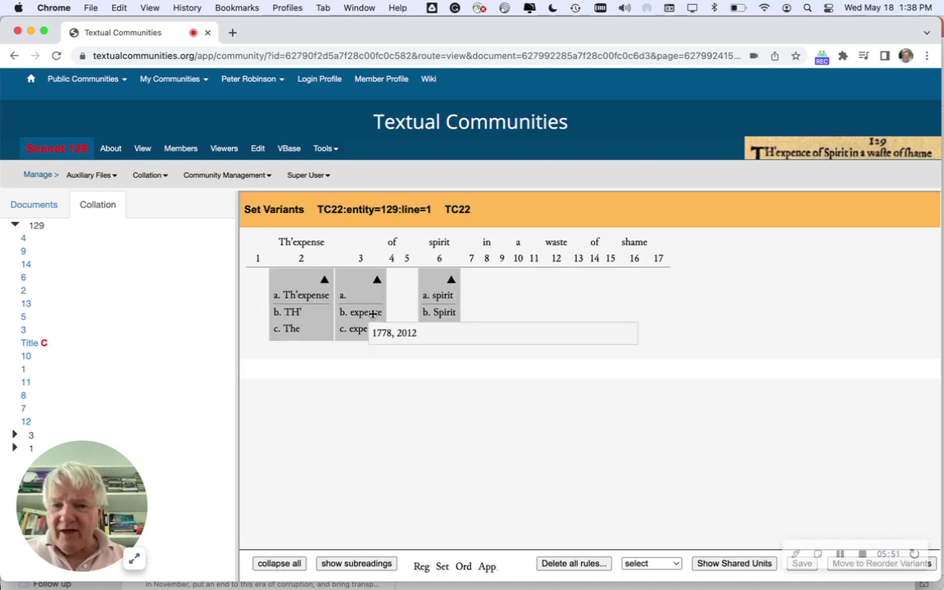
left_click(728, 564)
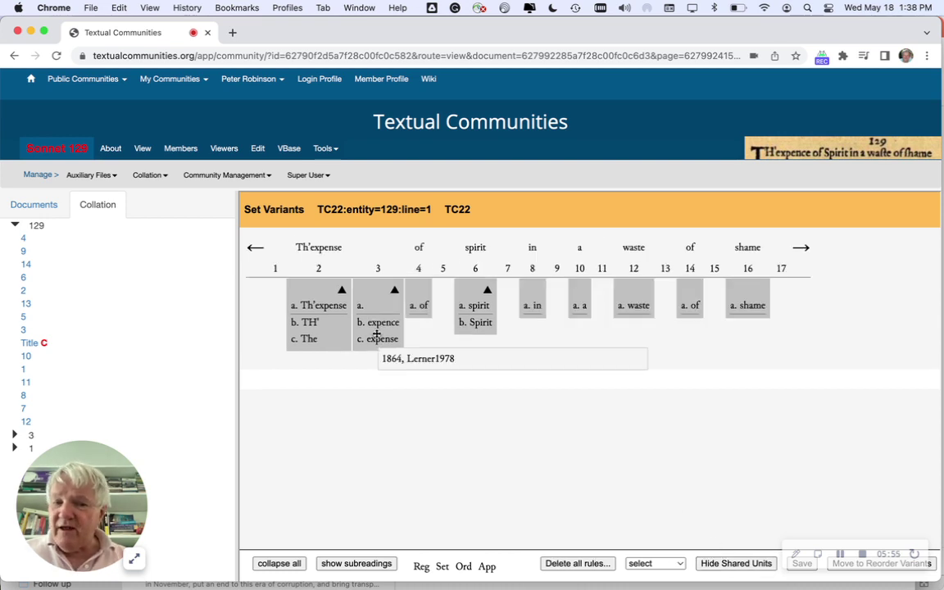
left_click_drag(374, 335, 355, 343)
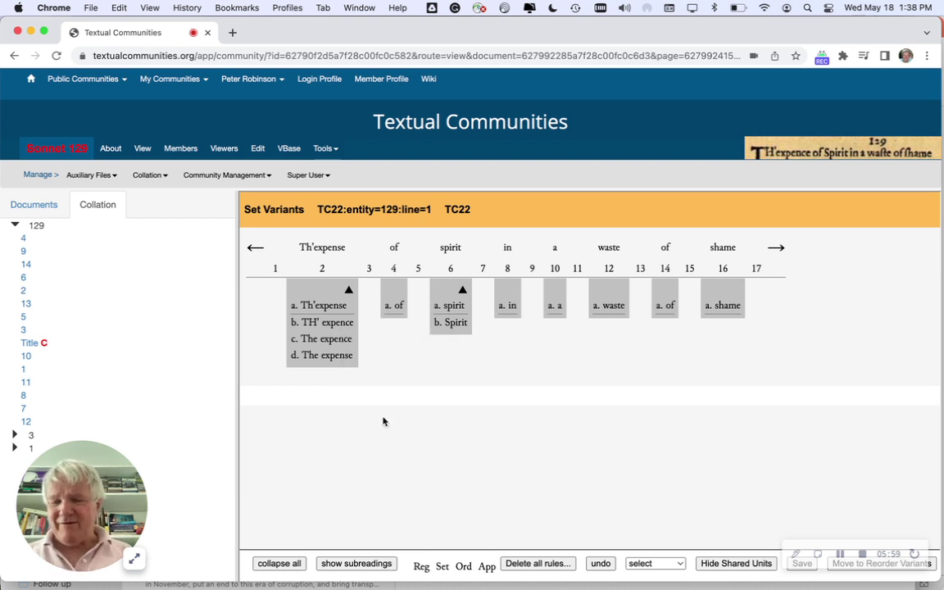
Step: Split the merged Th'expense unit 2 into its separate readings
mouse_move(336, 325)
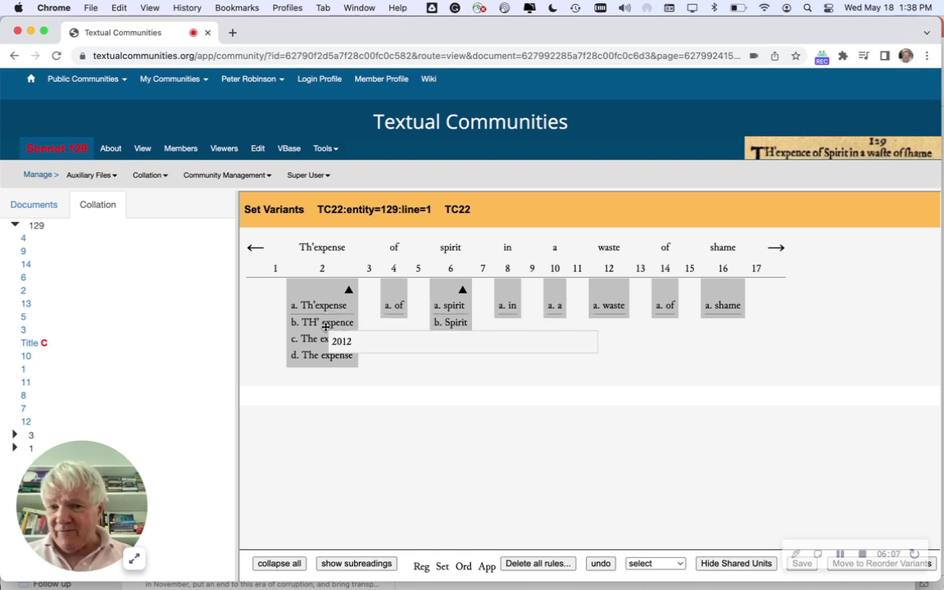
right_click(325, 326)
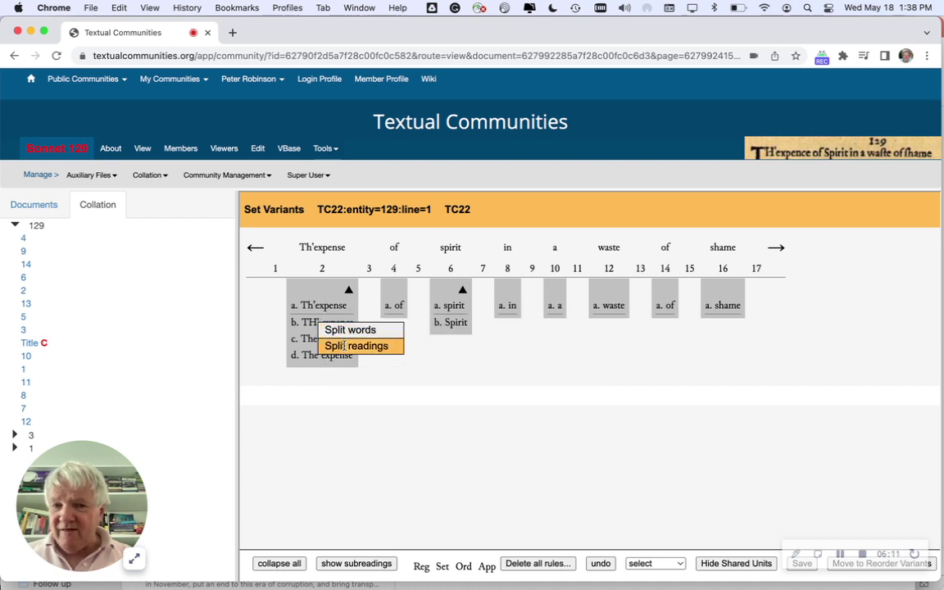
left_click(345, 346)
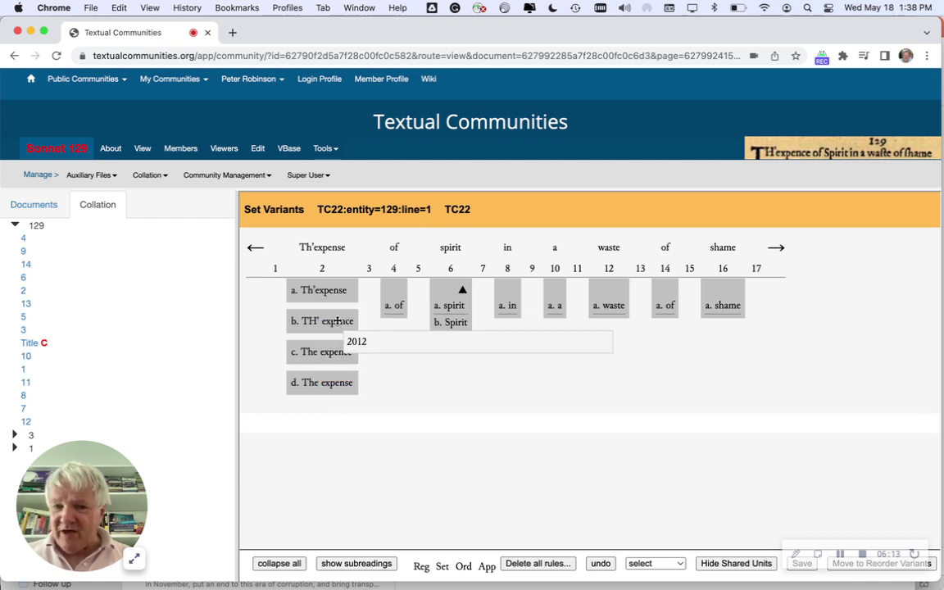
Step: Mark reading b, TH' expence, in unit 2 as regularised with parent reading a
right_click(326, 319)
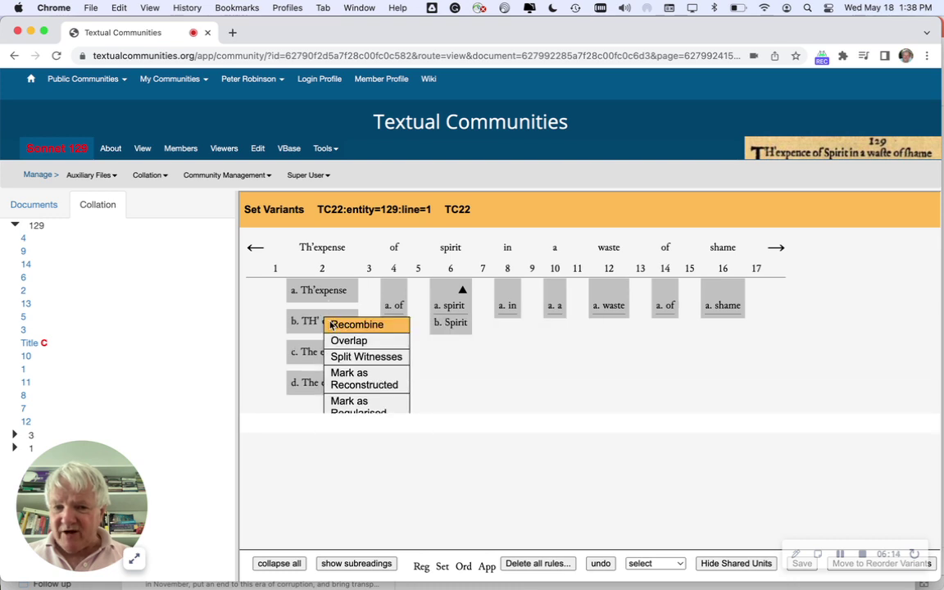
left_click(350, 402)
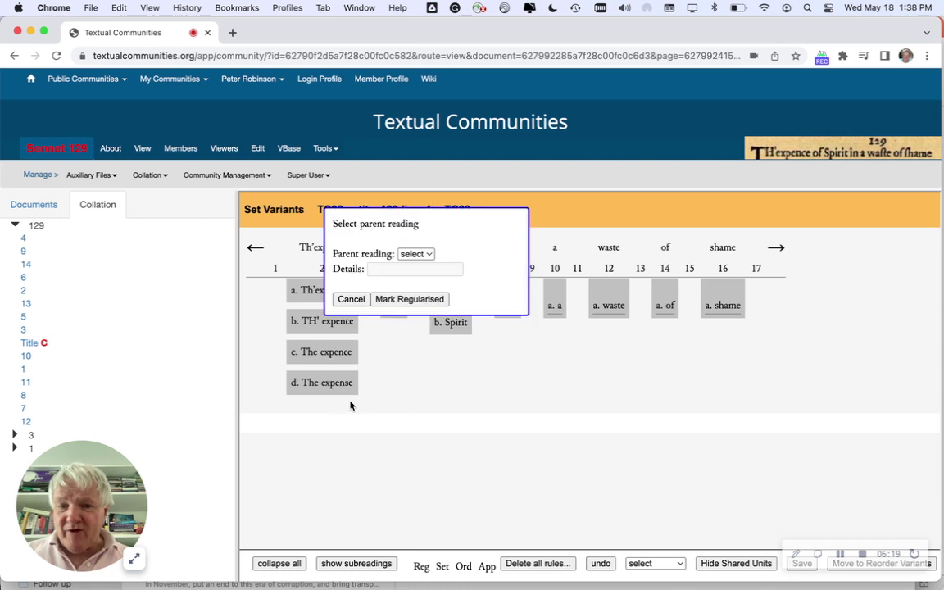
left_click(425, 255)
left_click(422, 269)
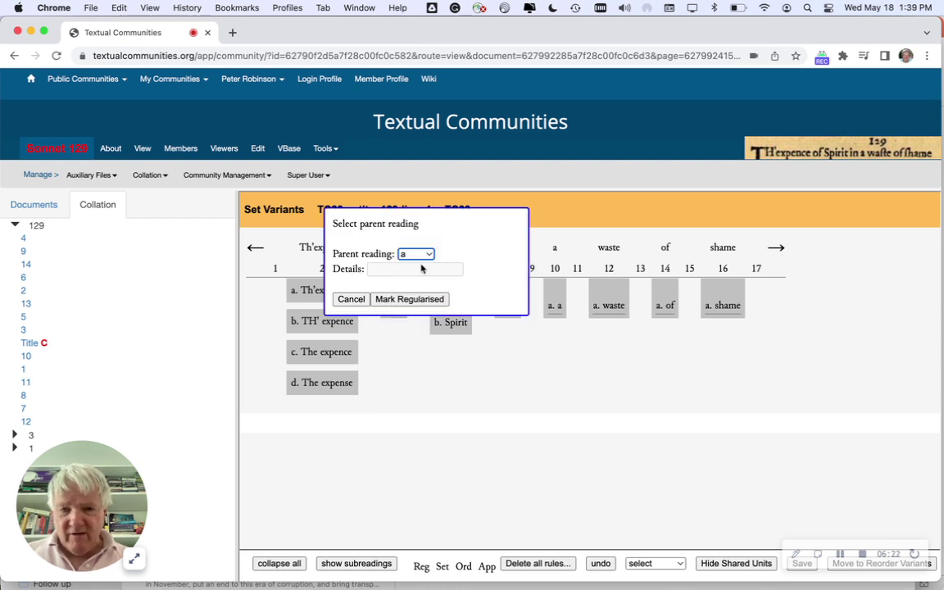
left_click(414, 300)
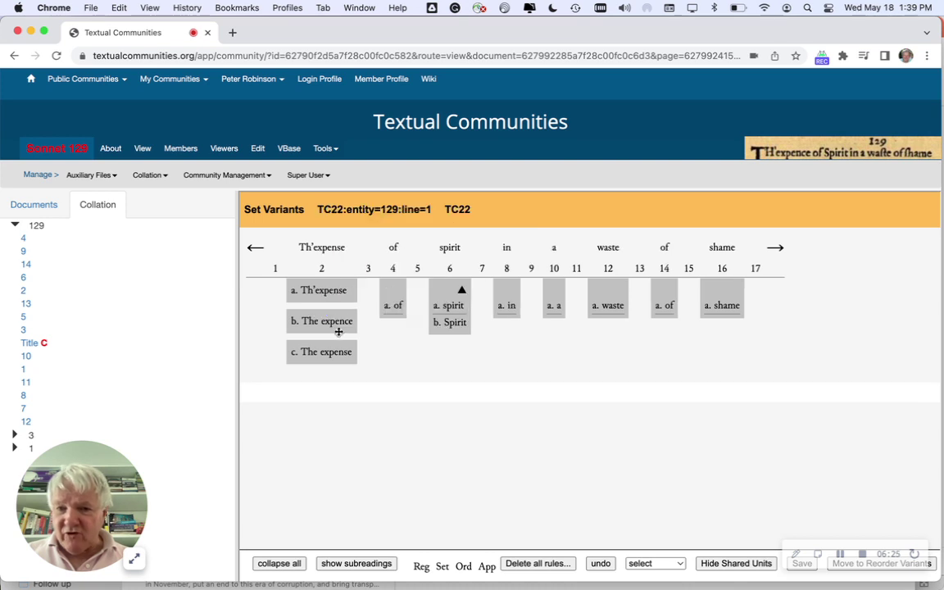
mouse_move(350, 352)
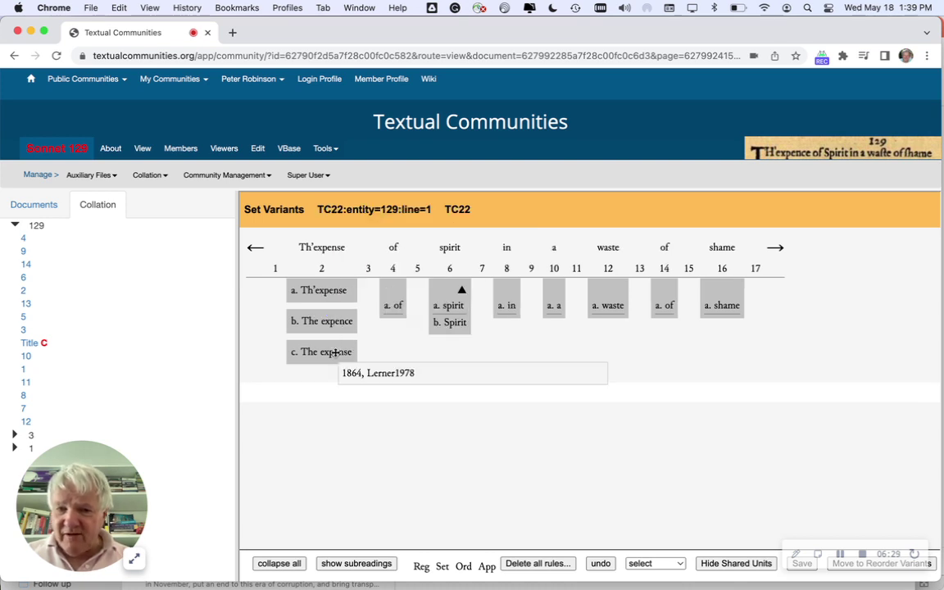
right_click(329, 351)
left_click(484, 361)
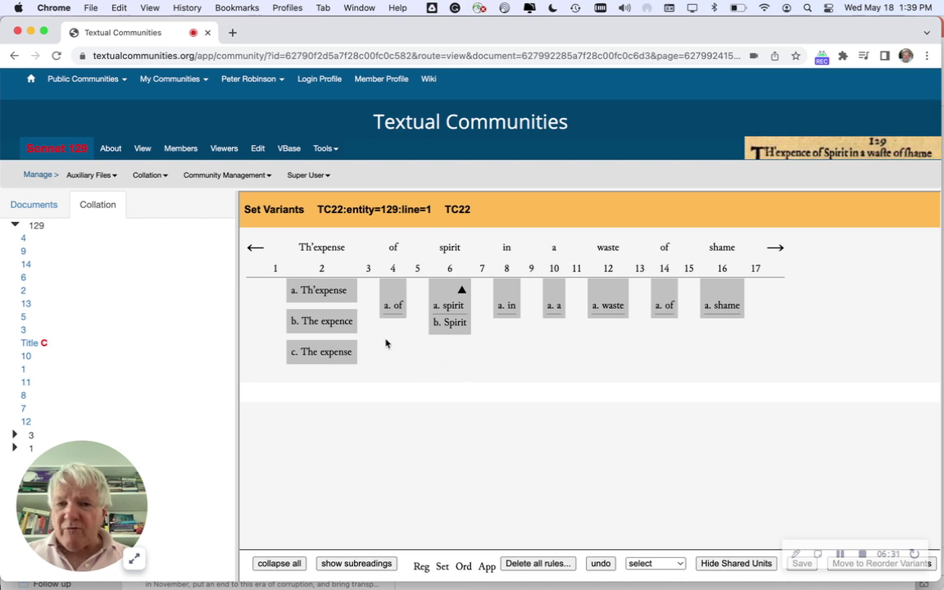
Step: Mark reading b, The expence, in unit 2 as regularised with parent reading c
right_click(340, 321)
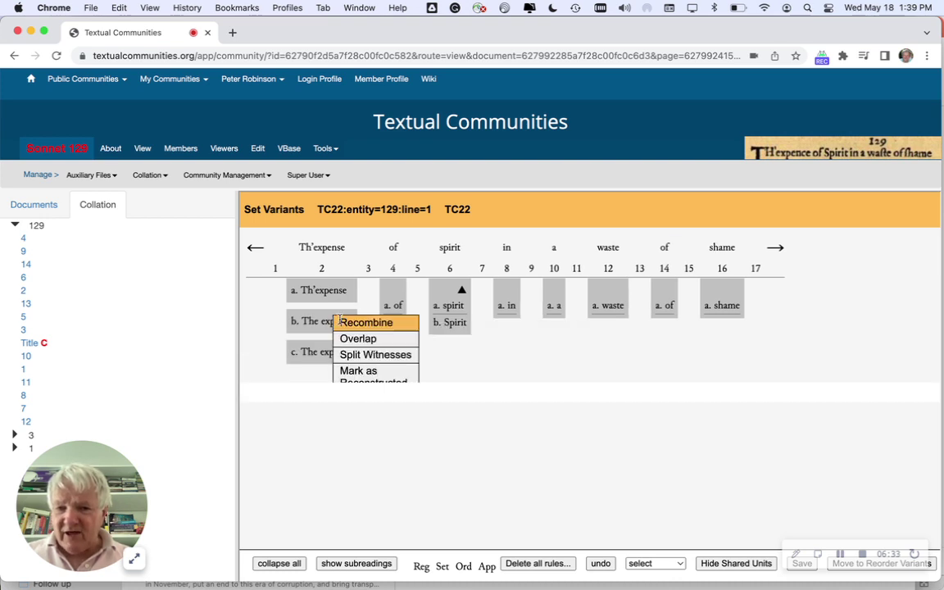
scroll(353, 361, "down", 2)
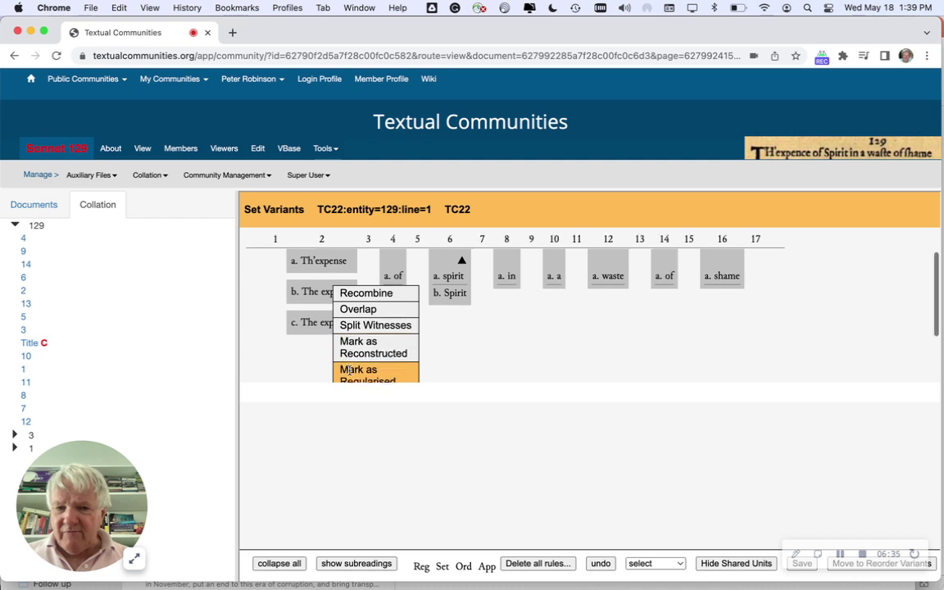
left_click(360, 368)
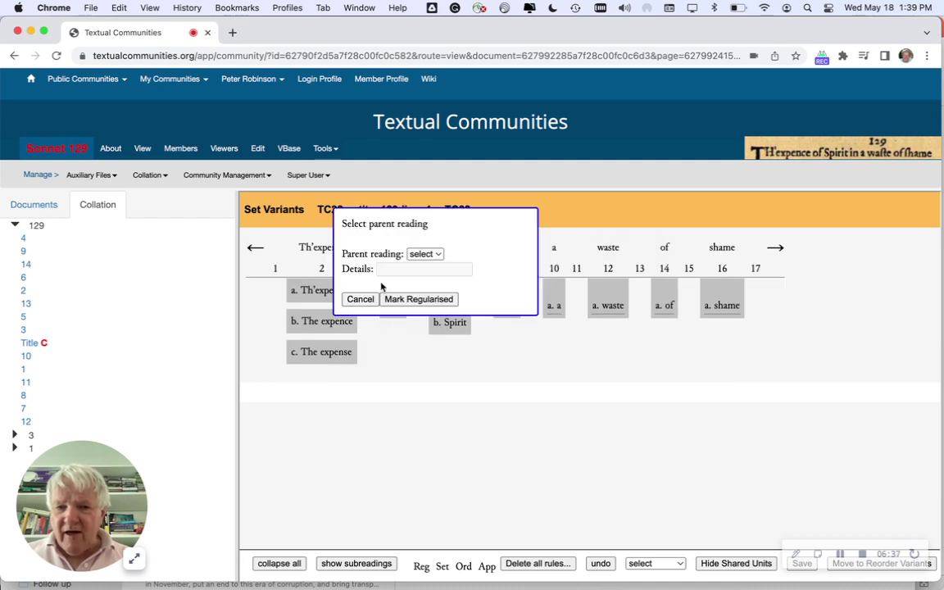
left_click(429, 255)
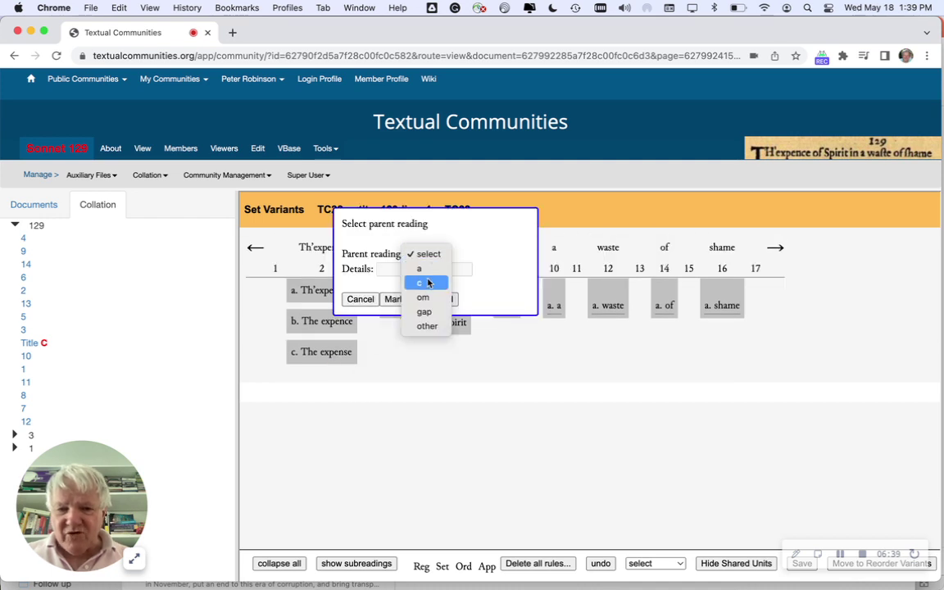
left_click(427, 283)
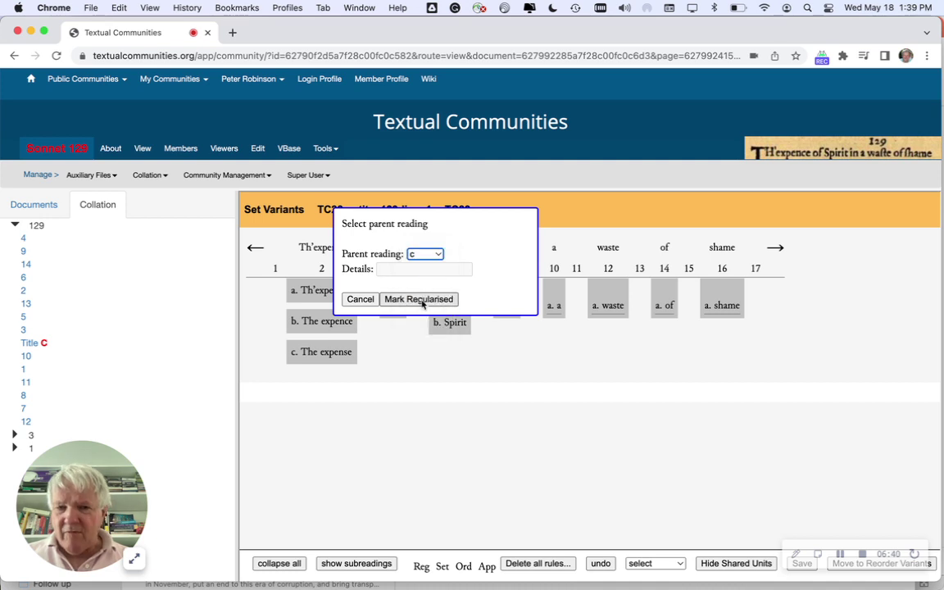
left_click(421, 301)
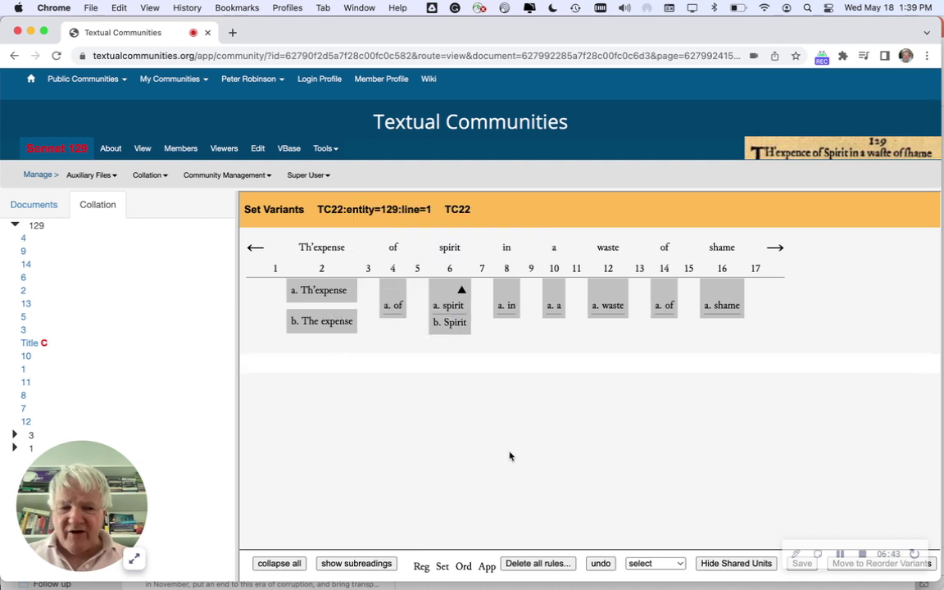
Step: Recombine the separate Th'expense and The expense readings of unit 2 into a single variant unit
right_click(337, 290)
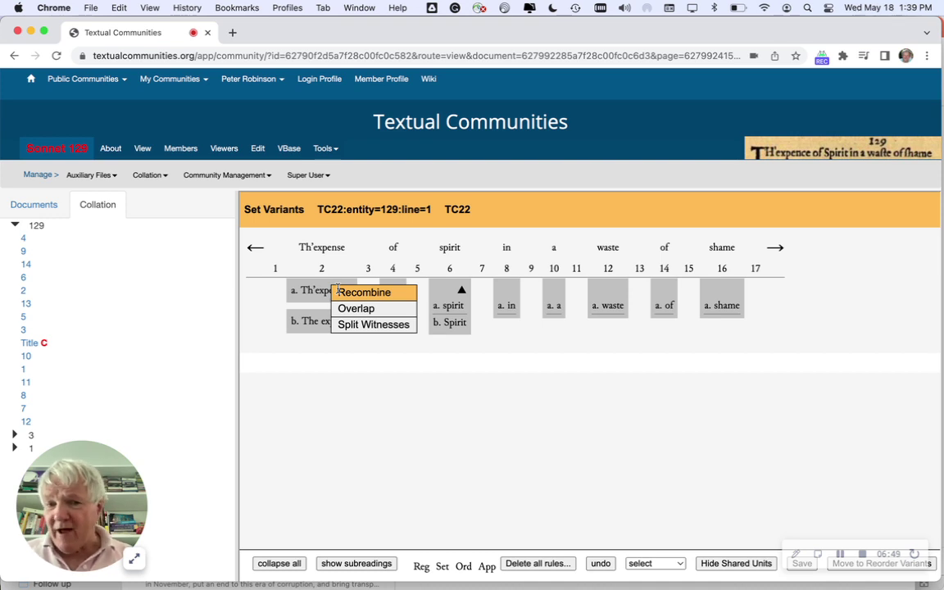
left_click(337, 292)
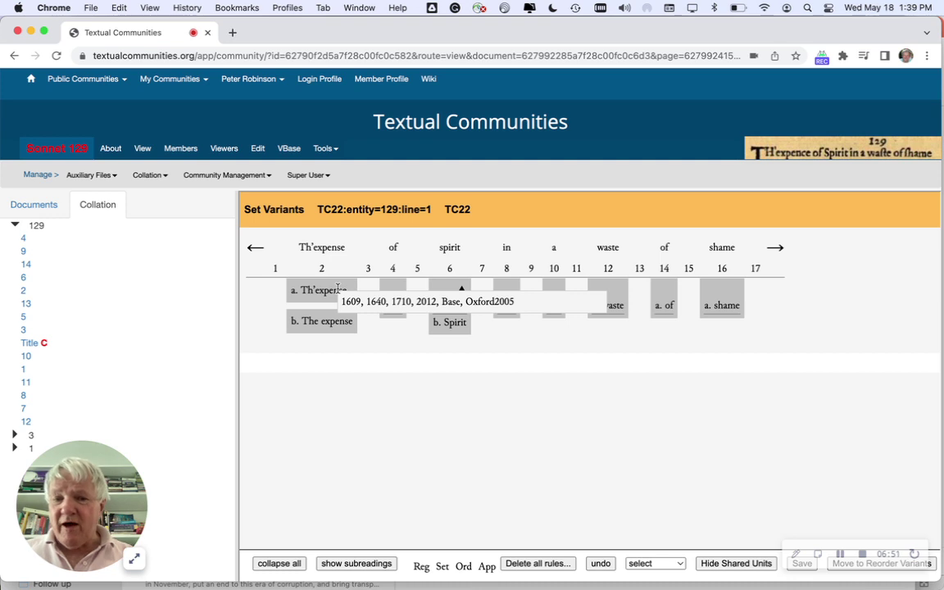
right_click(338, 291)
left_click(353, 292)
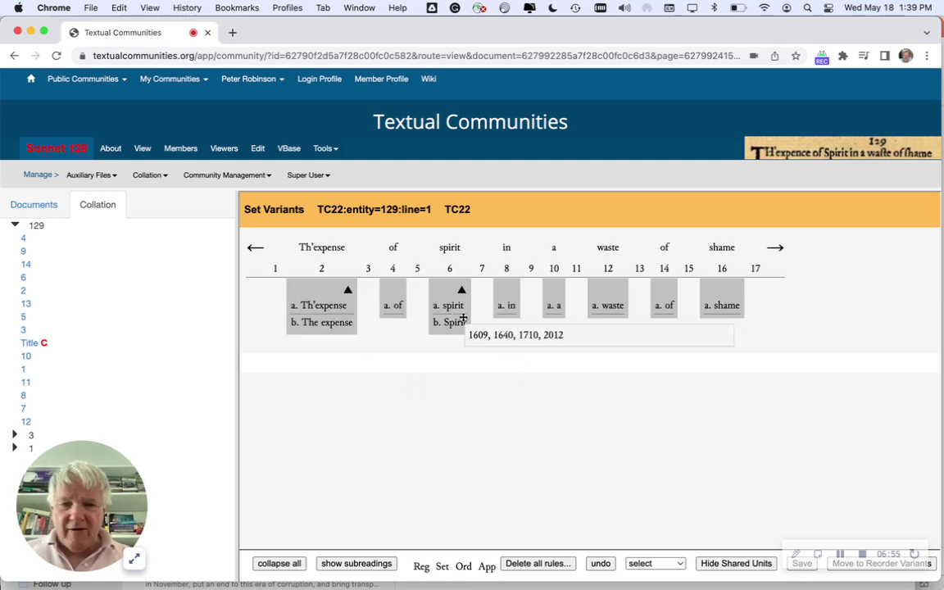
Step: Merge the remaining words into the units "of spirit" and "in a waste of shame", and advance line 1 to Order Readings
left_click_drag(450, 295, 405, 310)
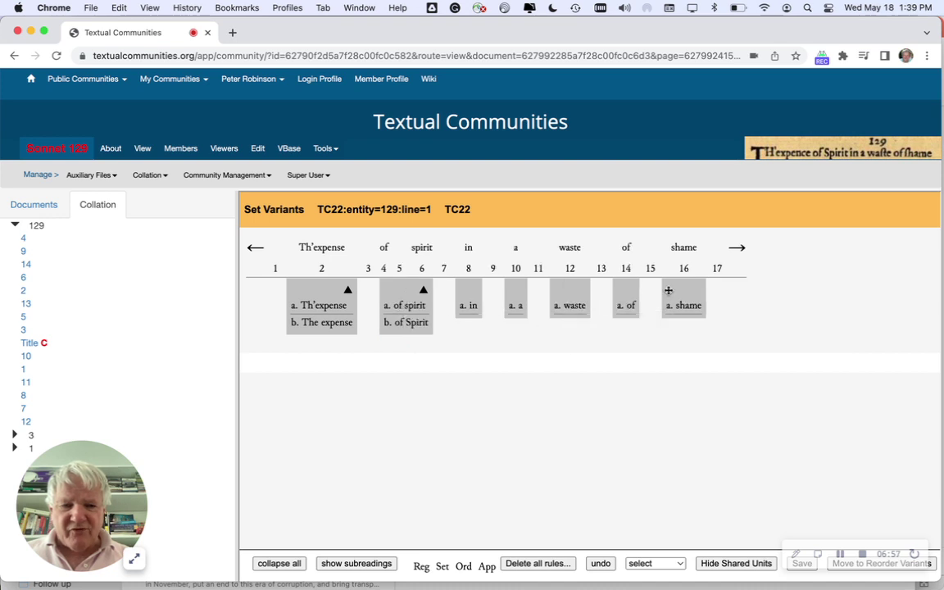
left_click_drag(666, 293, 491, 292)
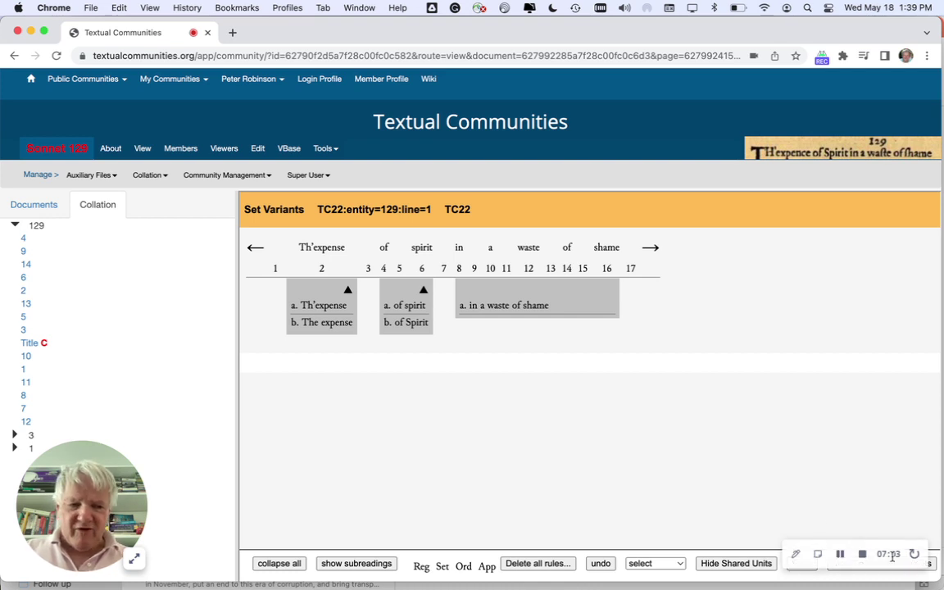
left_click(933, 568)
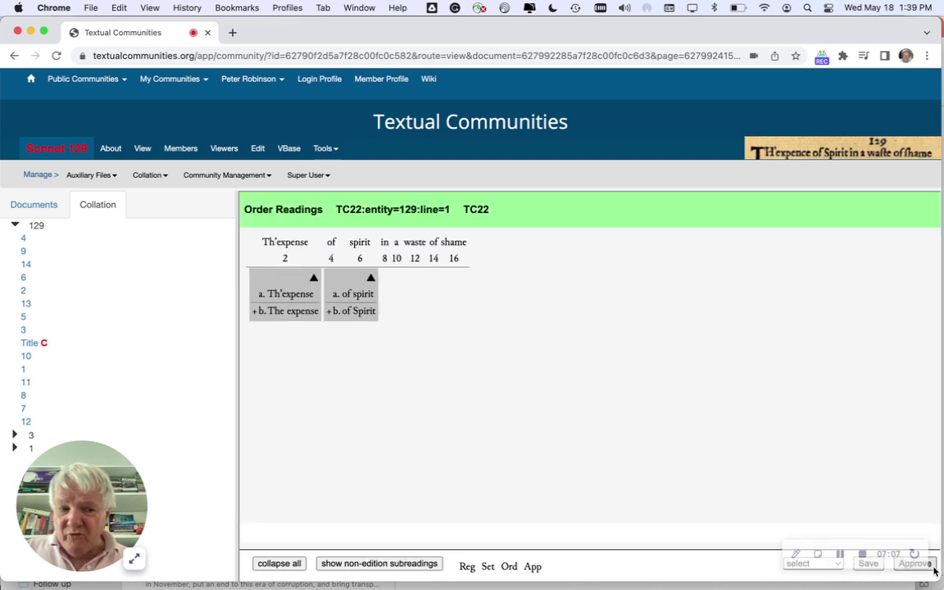